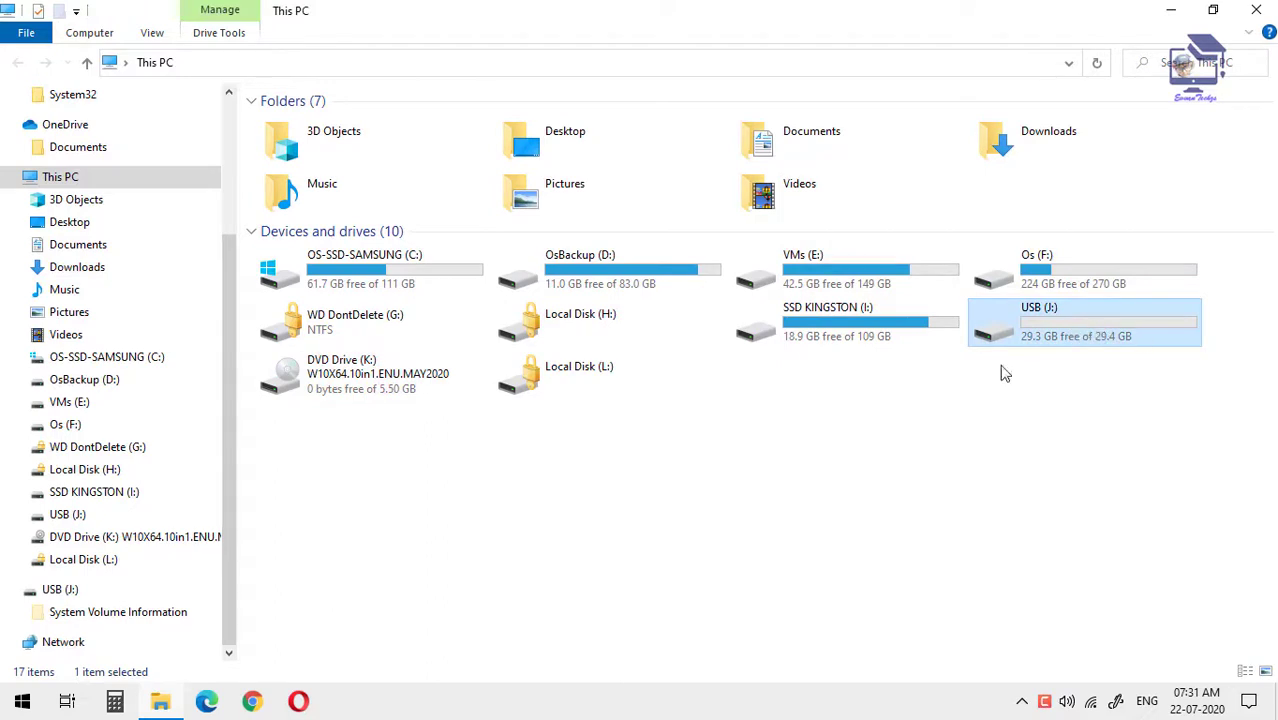
Step: Minimize the file browser, open Command Prompt as administrator and snap its window to one half of the screen
click(400, 386)
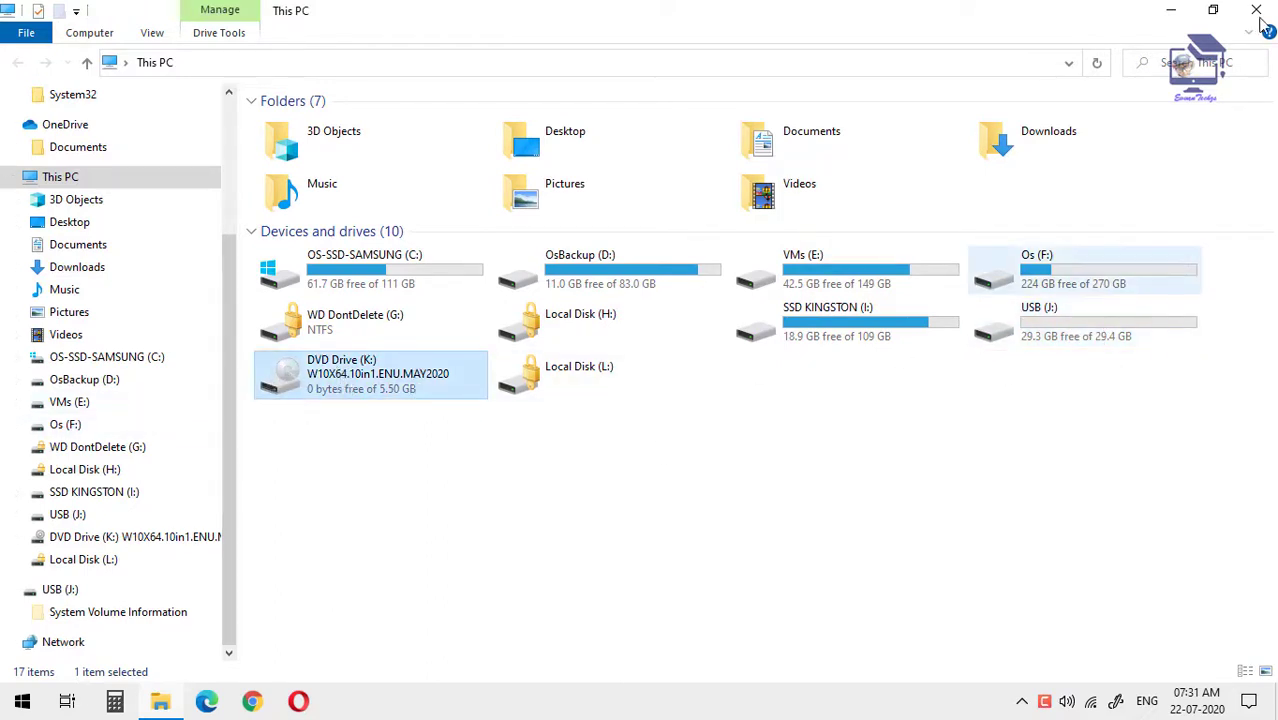
click(1160, 12)
key(super)
text(CMD)
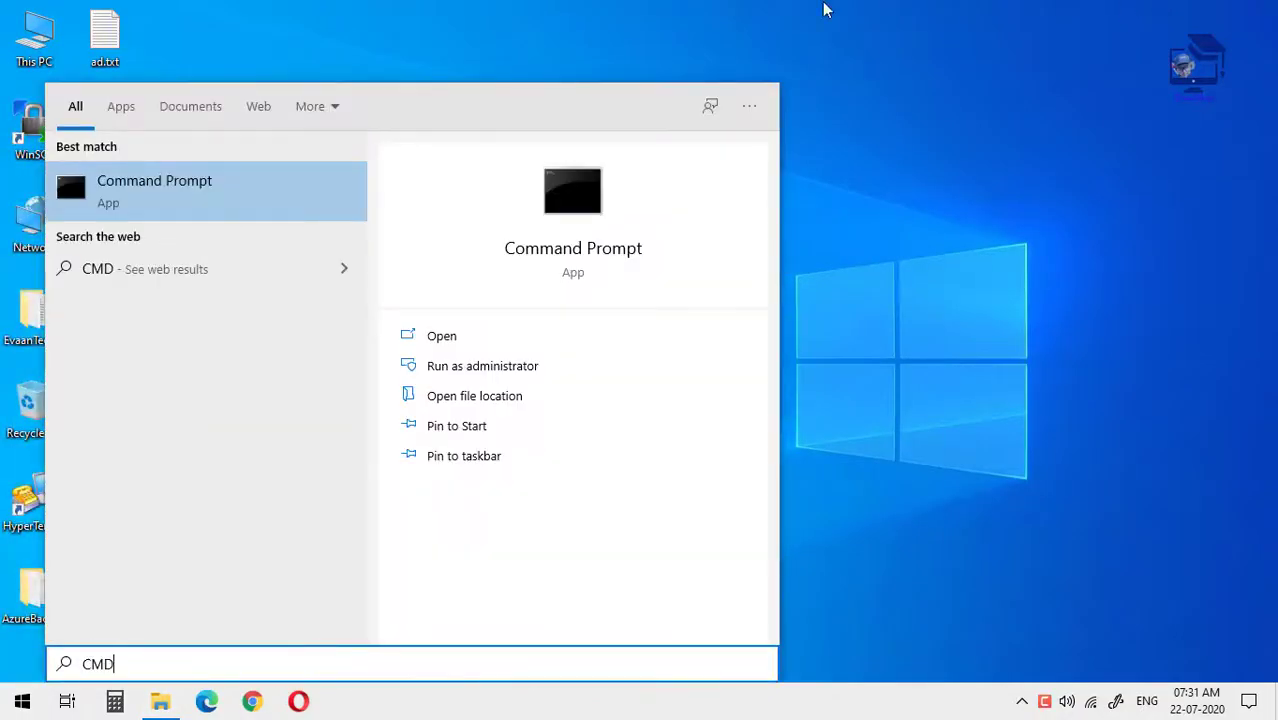
click(500, 376)
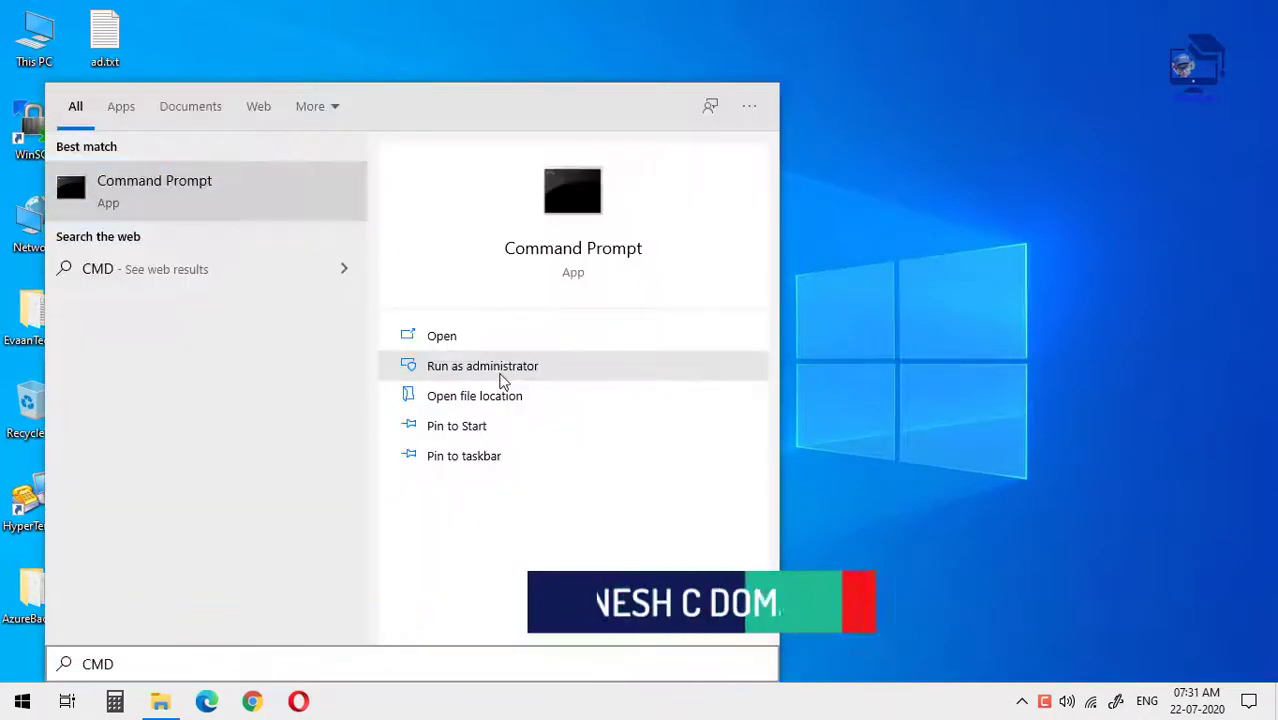
click(500, 373)
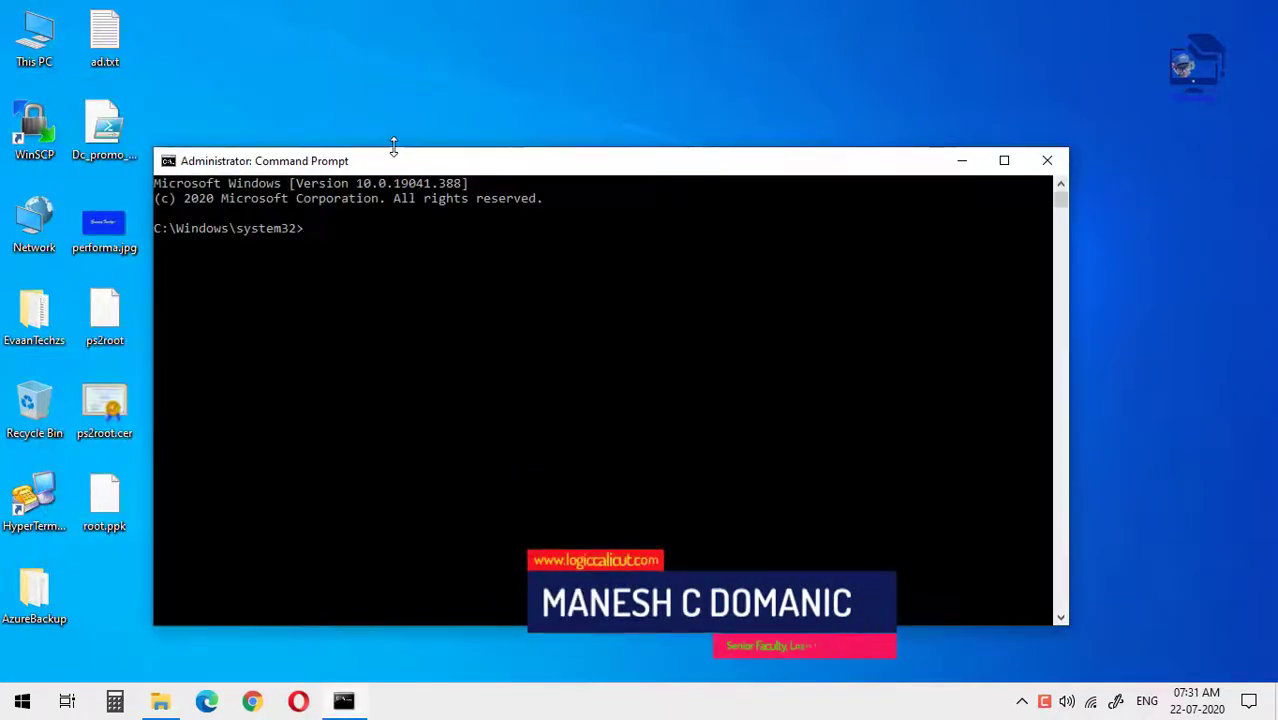
drag(382, 163, 1277, 163)
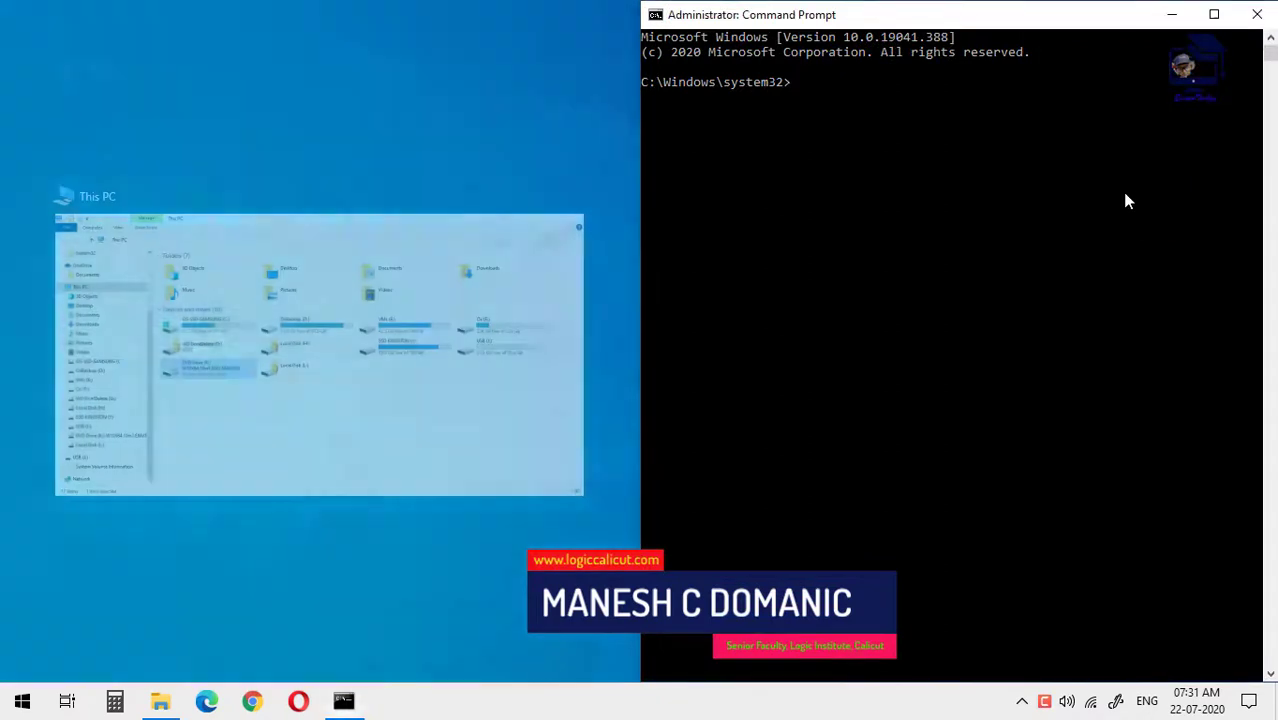
click(1125, 201)
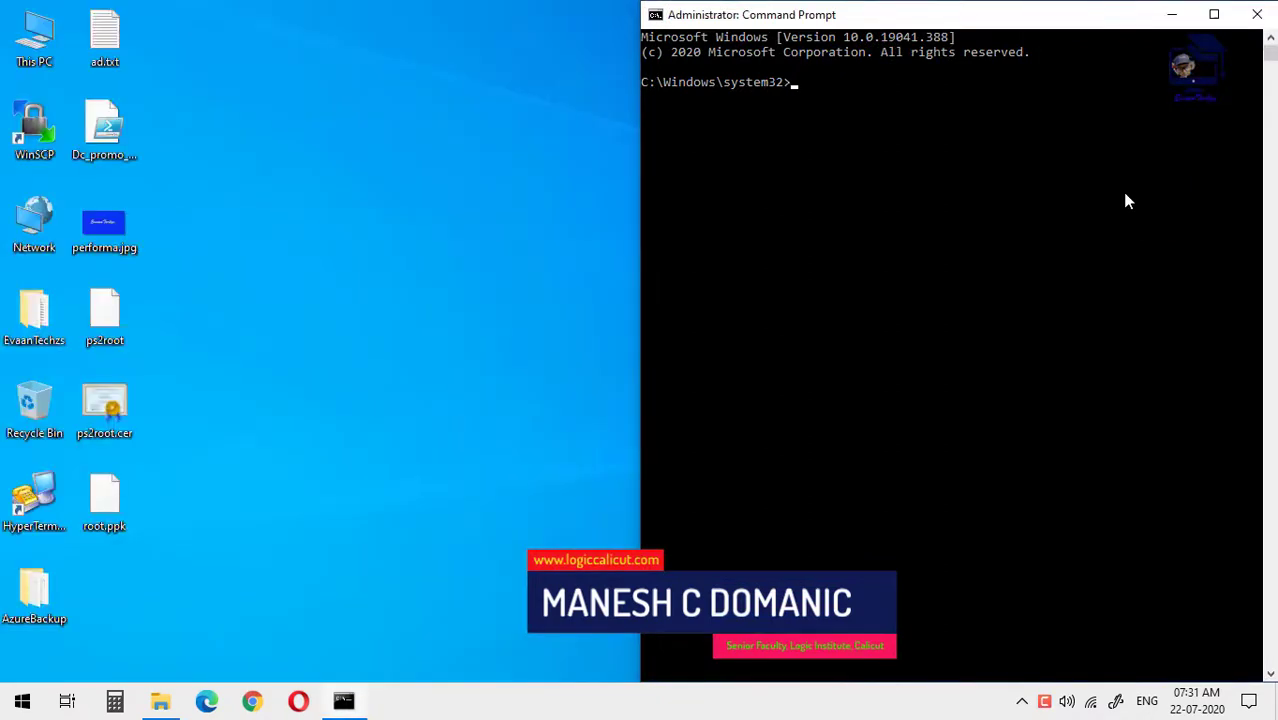
Step: Start DISKPART, using its disk listing to select disk 4
text(DISK)
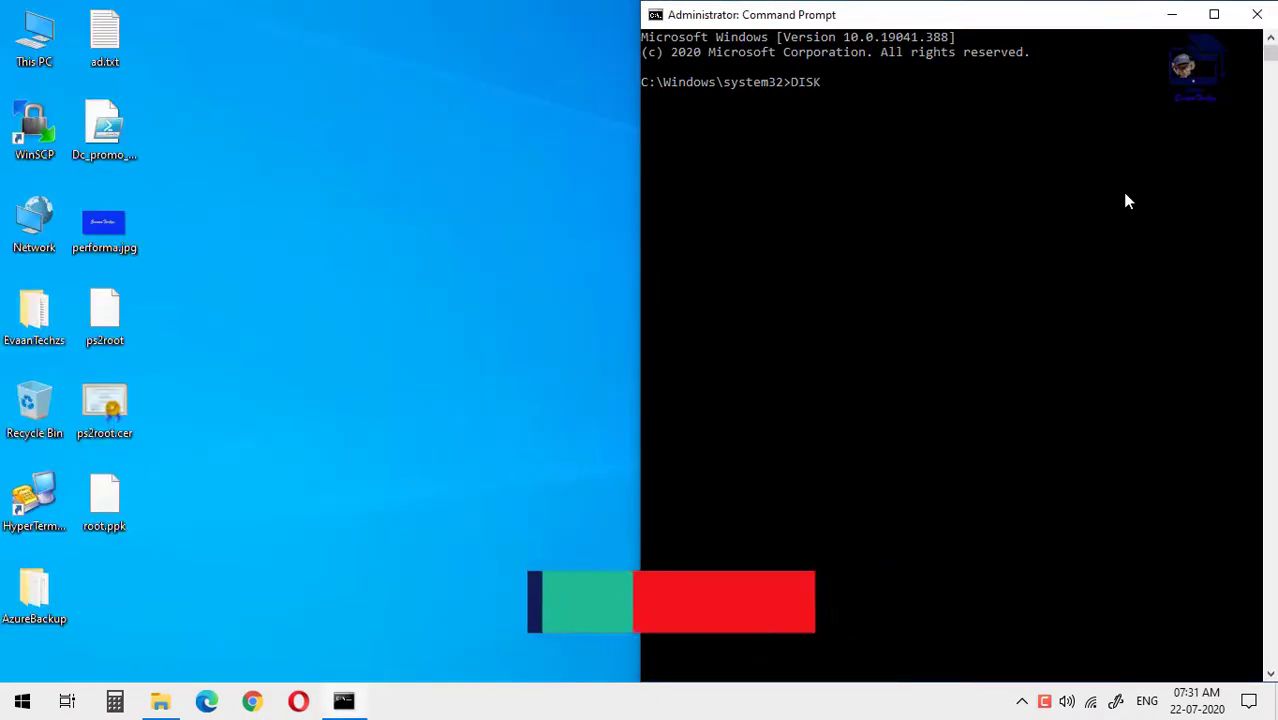
text(PART)
key(Return)
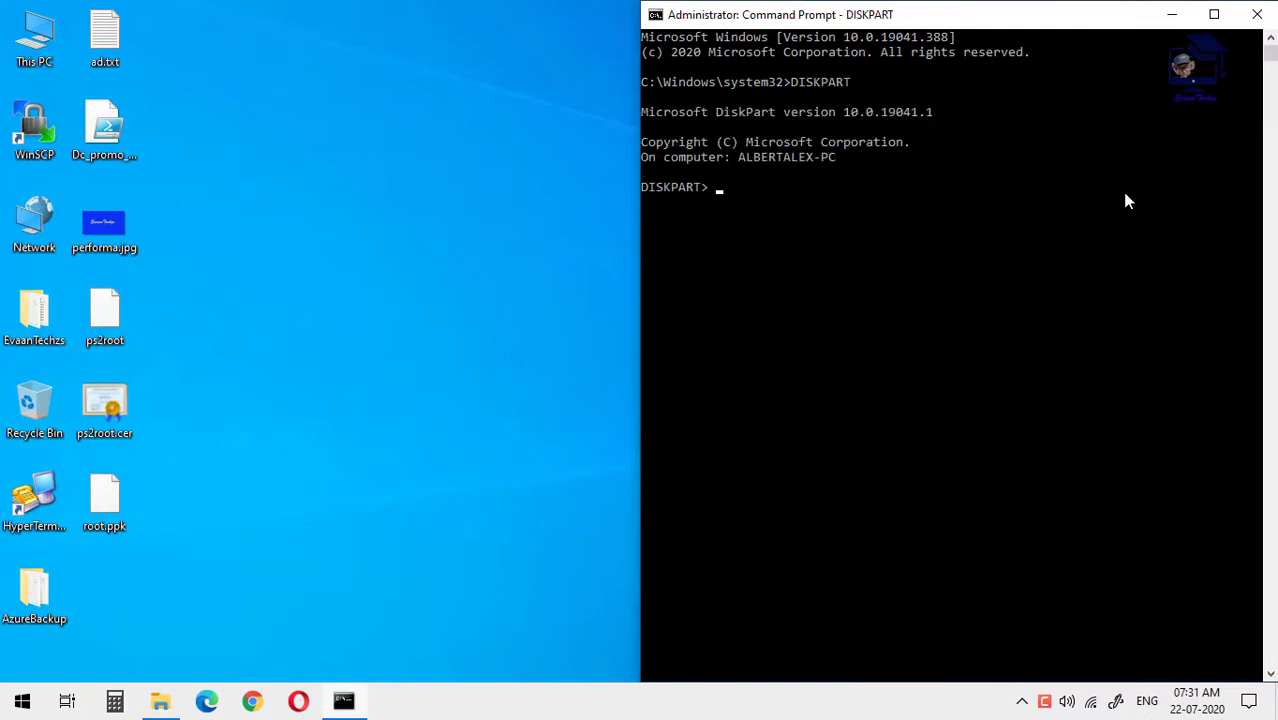
text(LIST DISK)
key(Return)
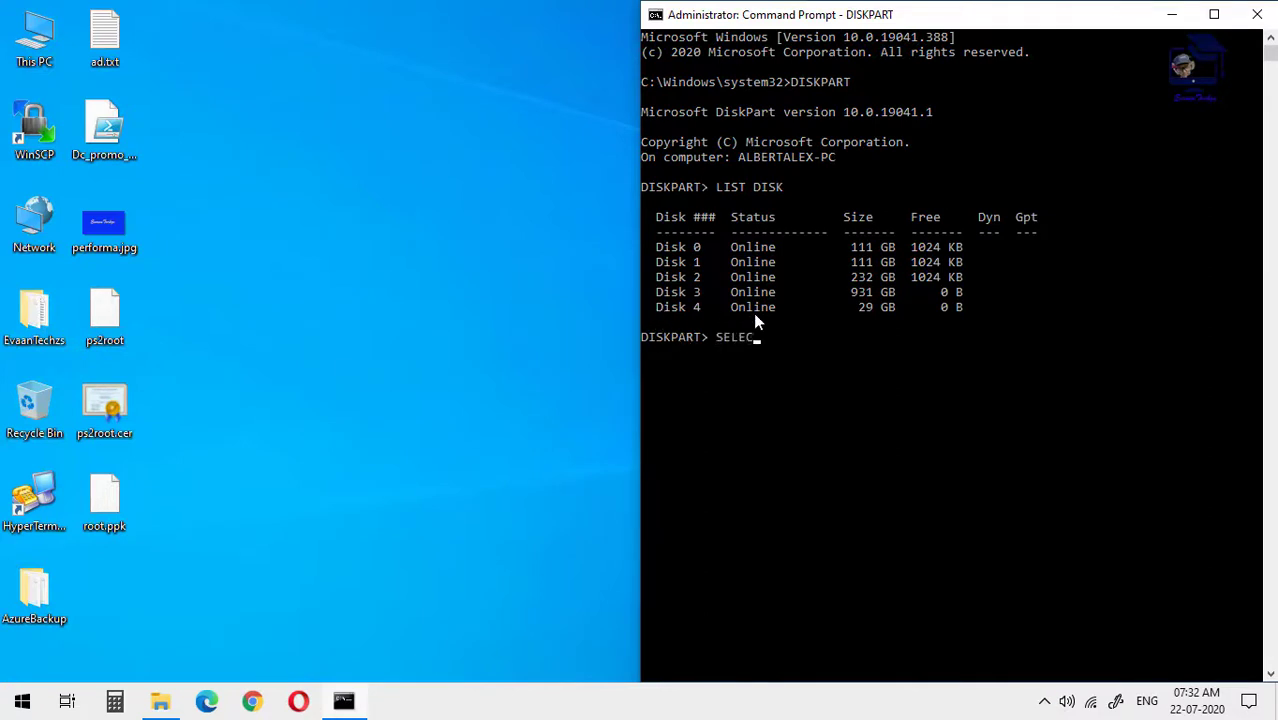
text(SELECT DISK 4)
key(Return)
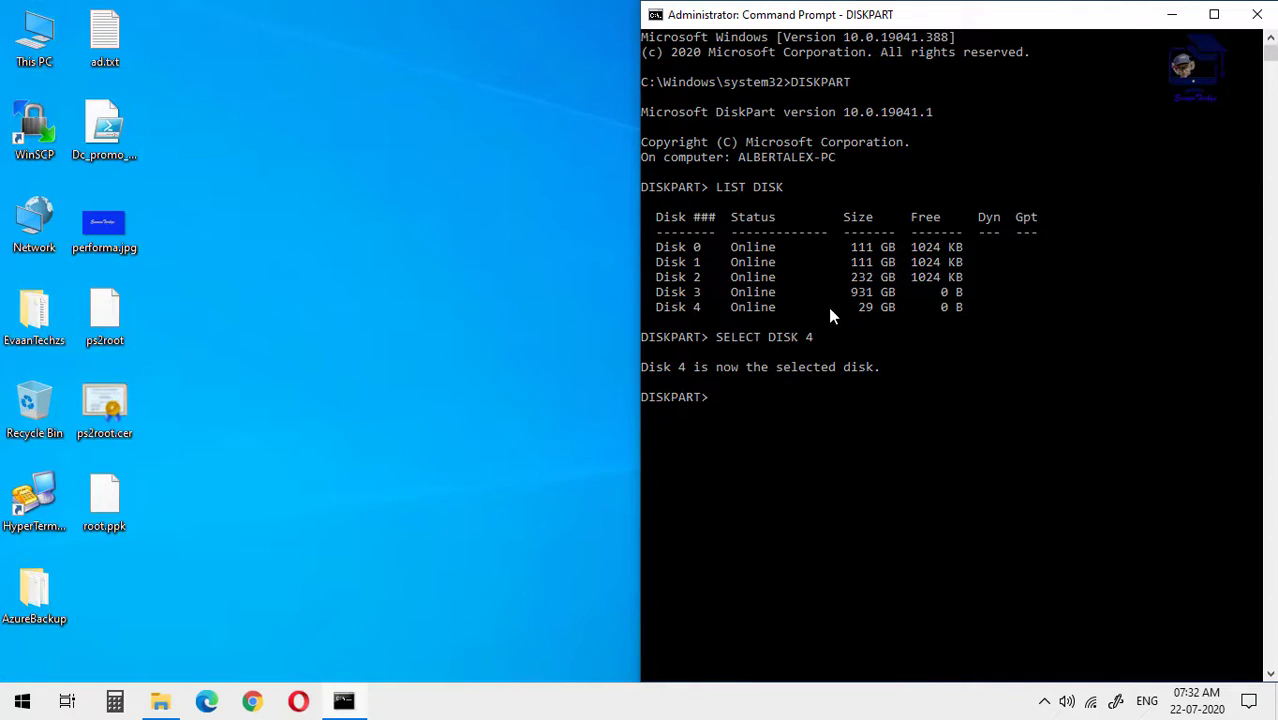
Step: Open Disk Management from Computer Management beside Command Prompt and enlarge its disk view to check the removable Disk 4
right_click(22, 38)
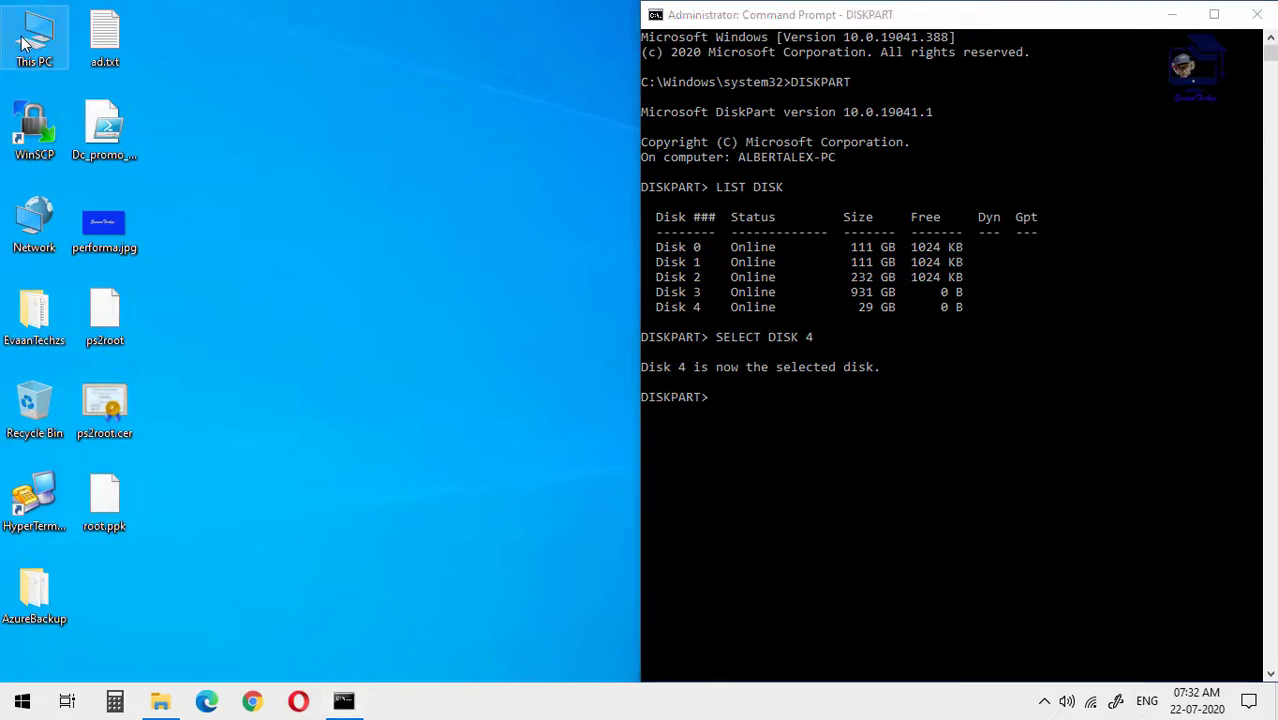
click(62, 92)
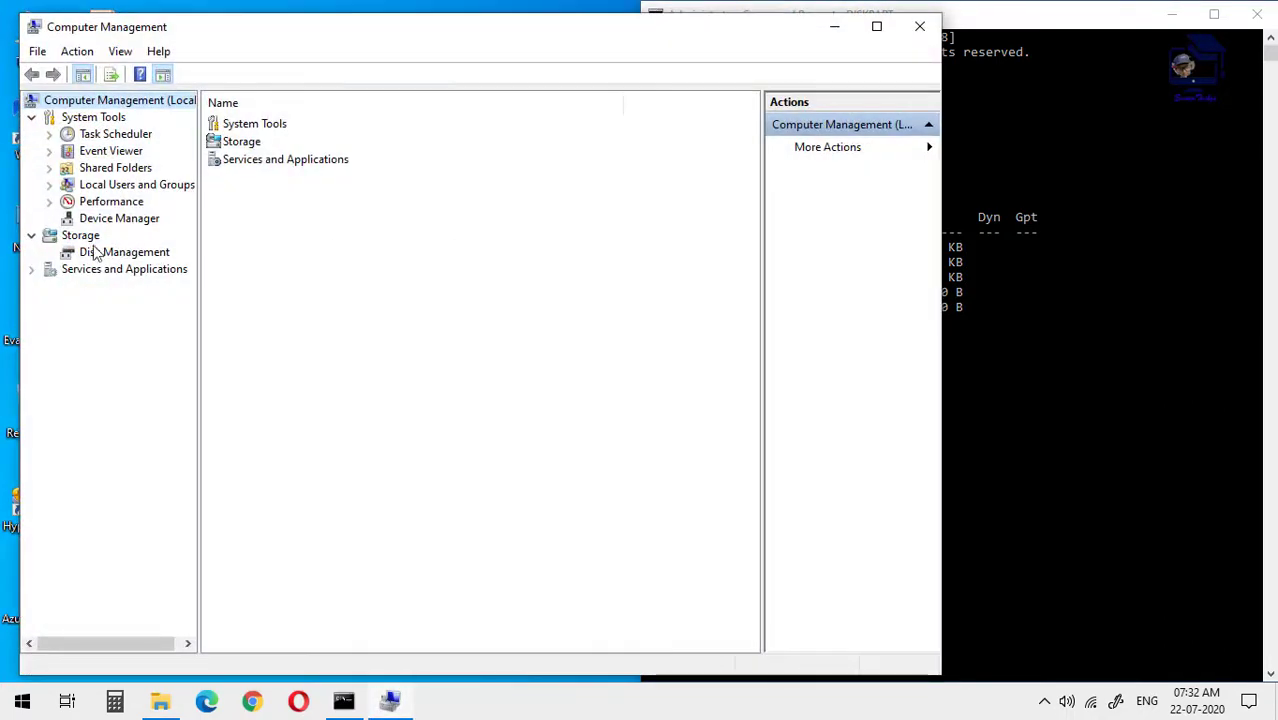
click(101, 258)
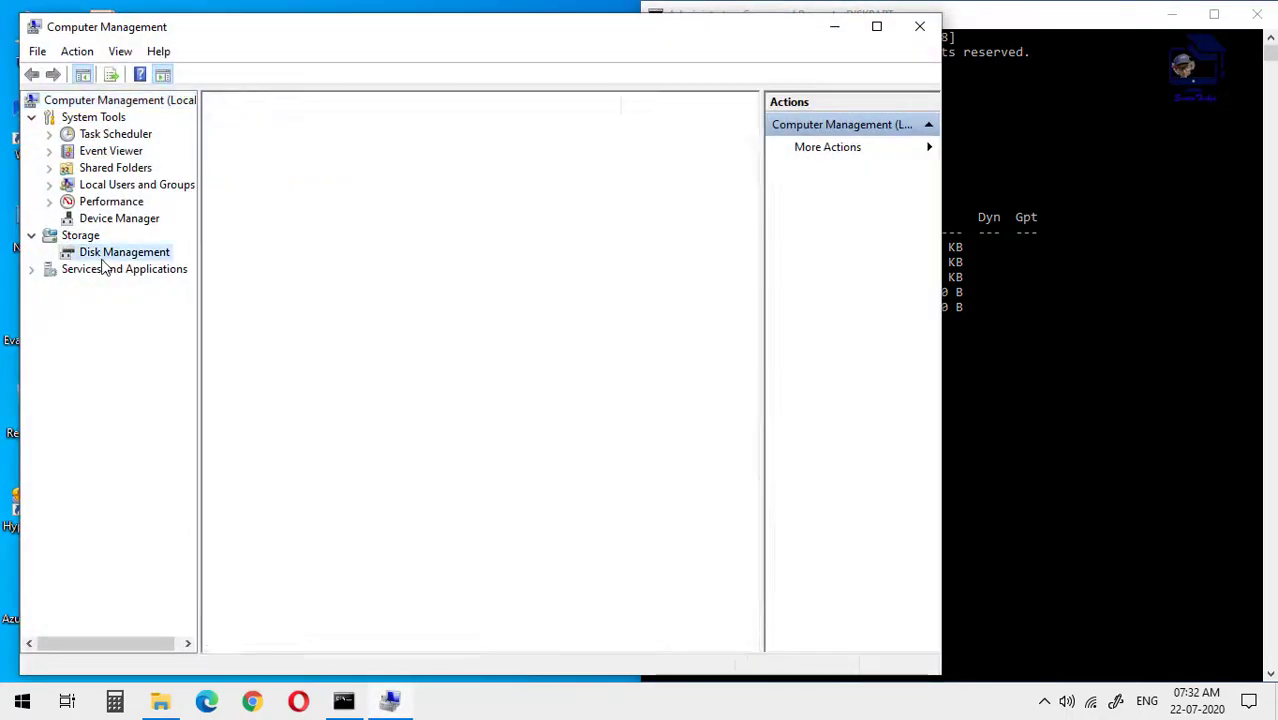
drag(340, 28, 2, 64)
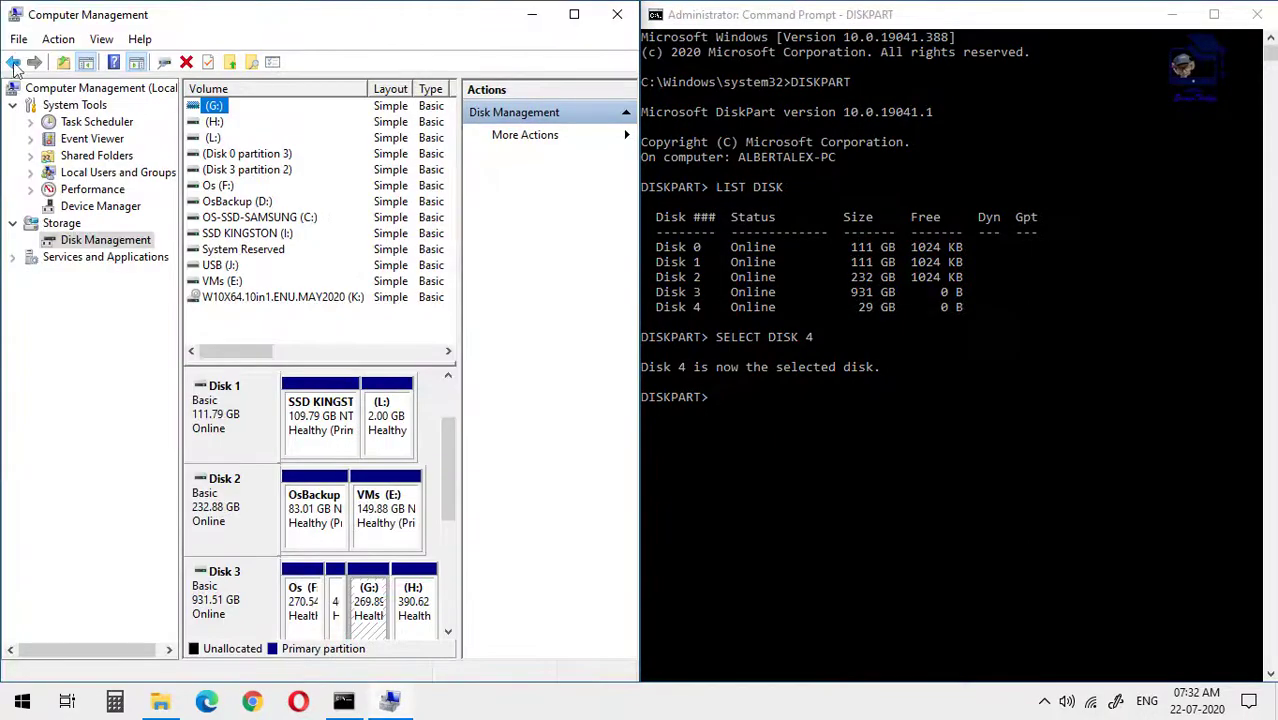
drag(460, 403, 613, 421)
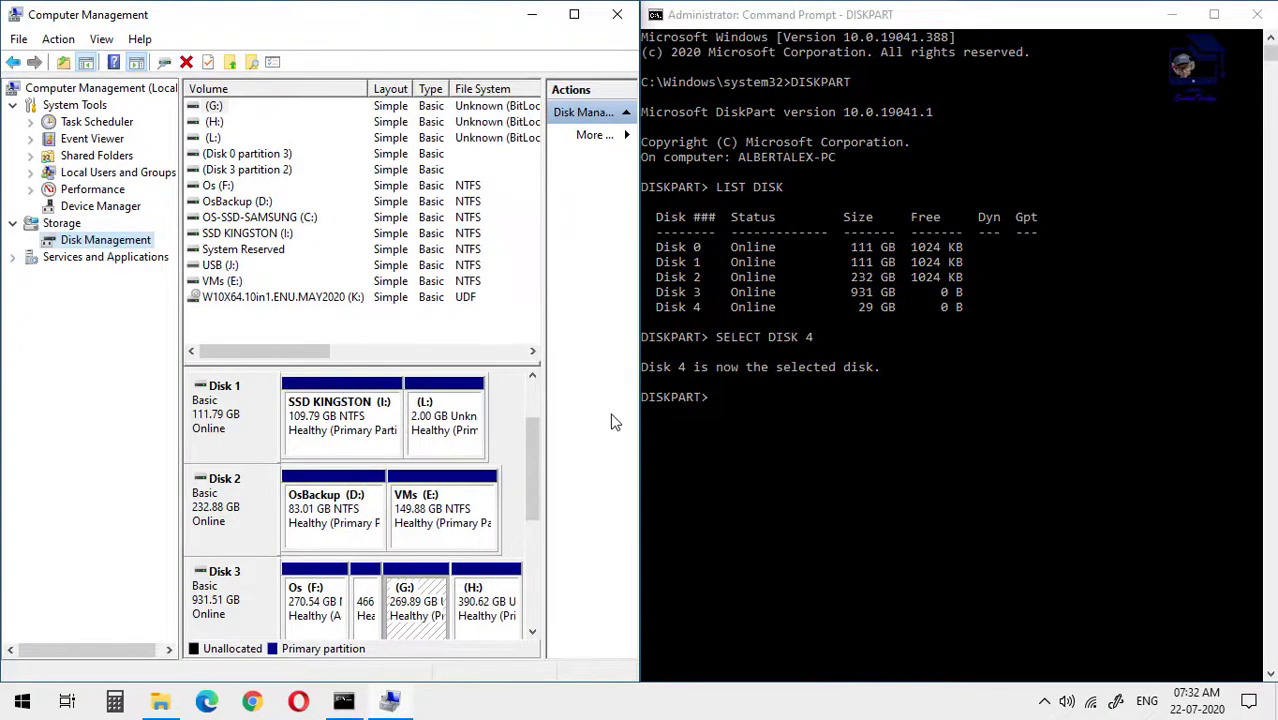
drag(421, 362, 424, 220)
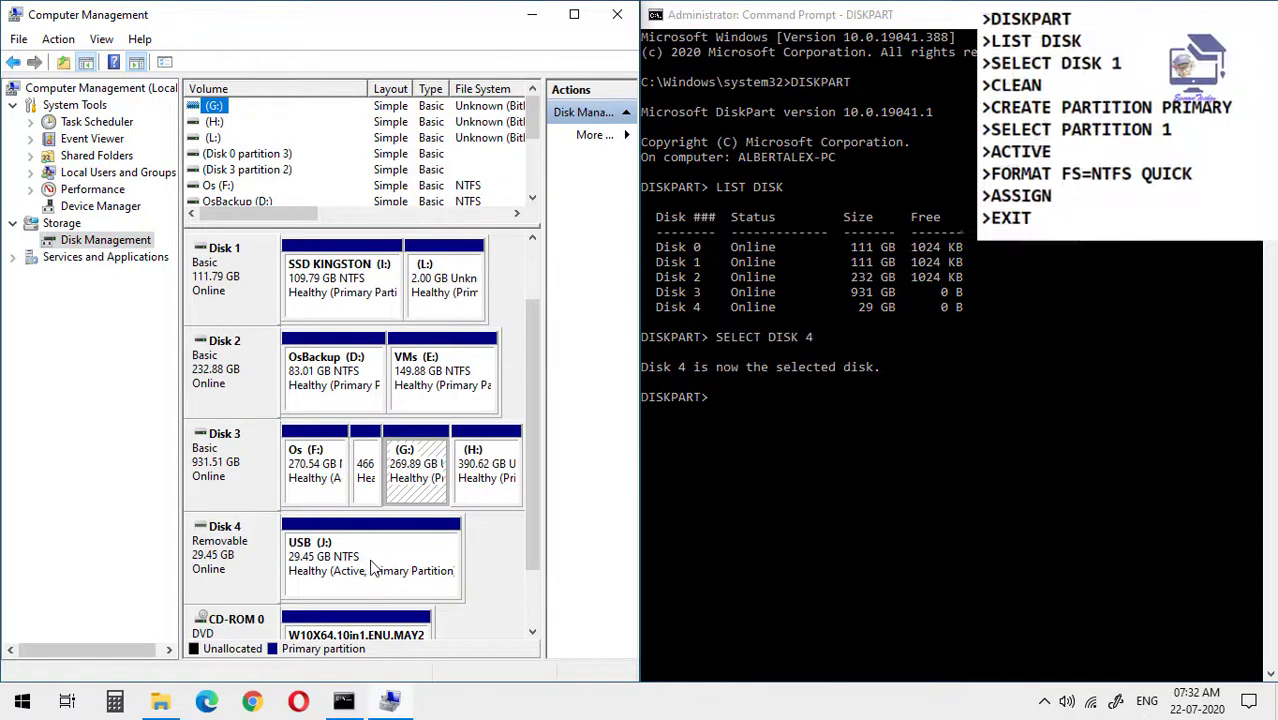
Step: Clean the selected disk in DISKPART and create a primary partition on it
click(866, 515)
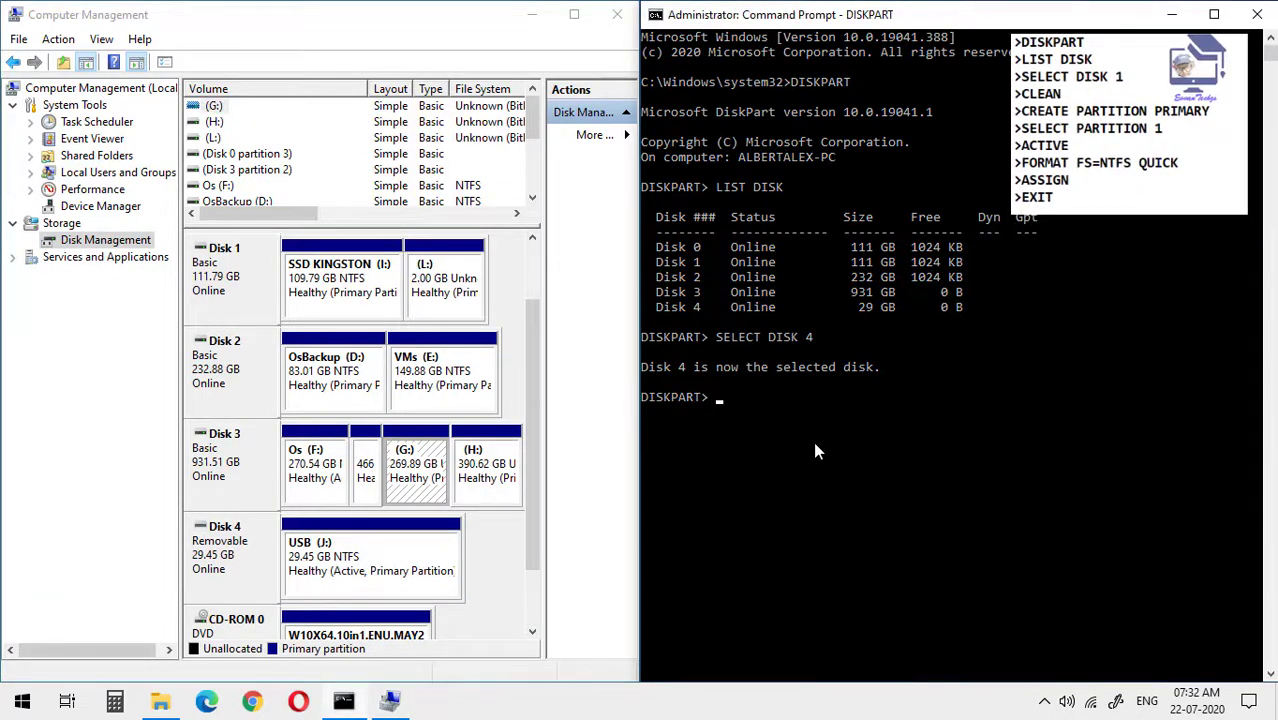
text(CLEAN)
key(Return)
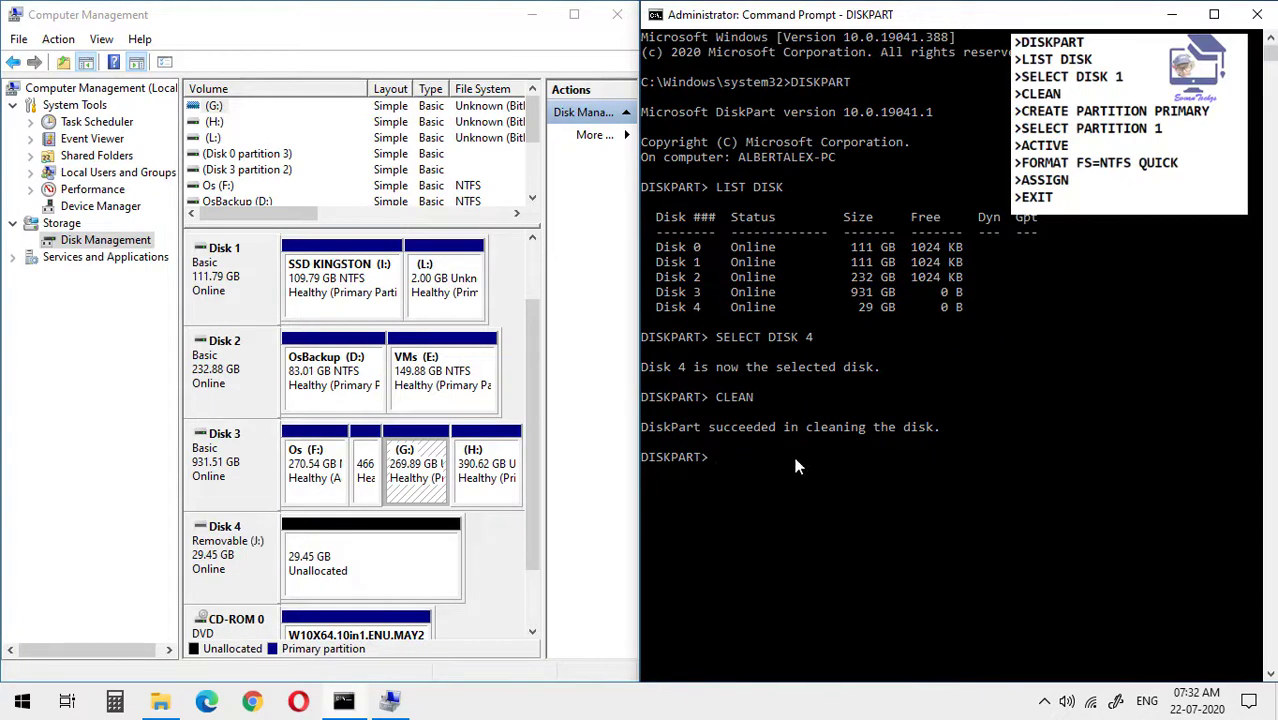
text(CREATE PARTI)
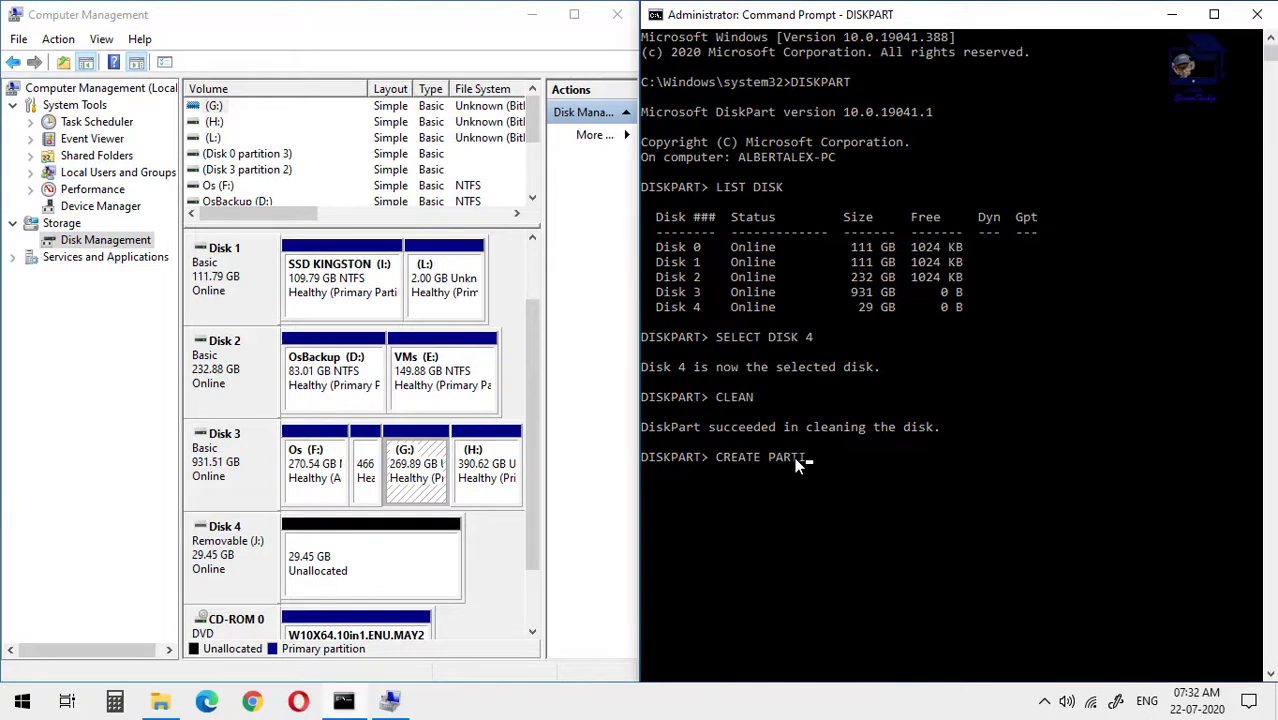
text(TION PRIMARY)
key(Return)
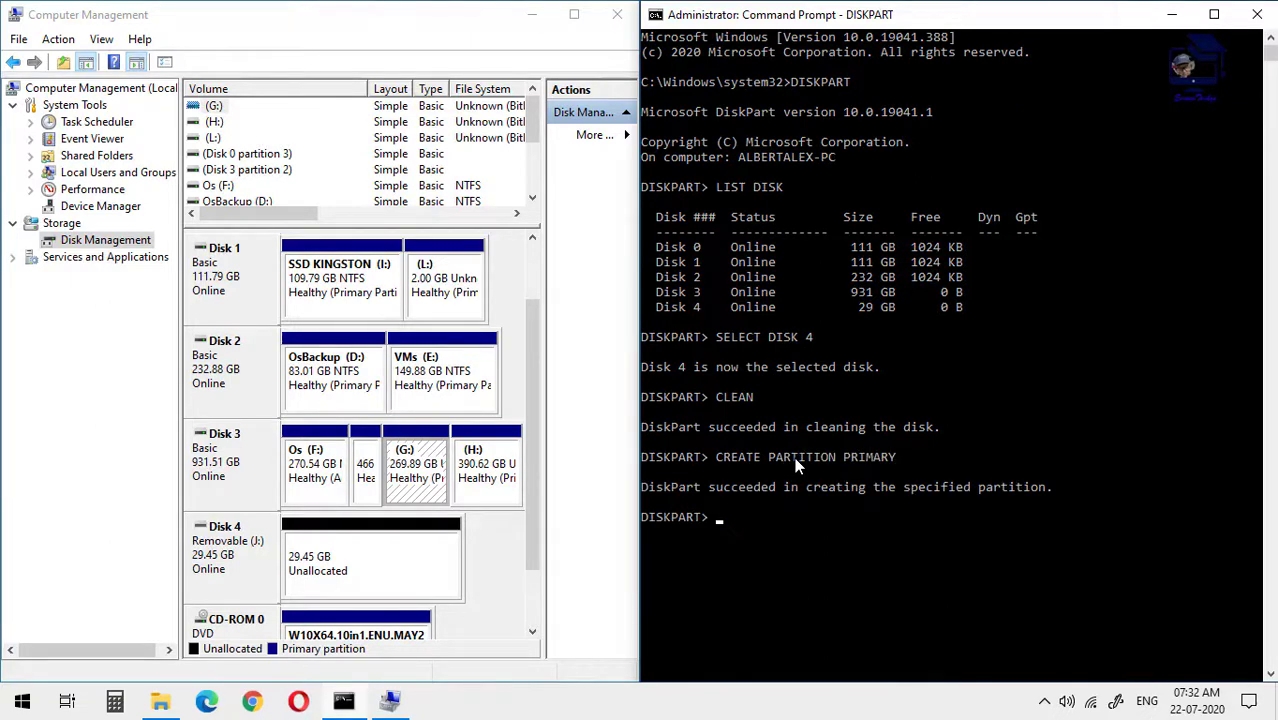
Step: Select partition 1 and mark it as active
text(SELEC)
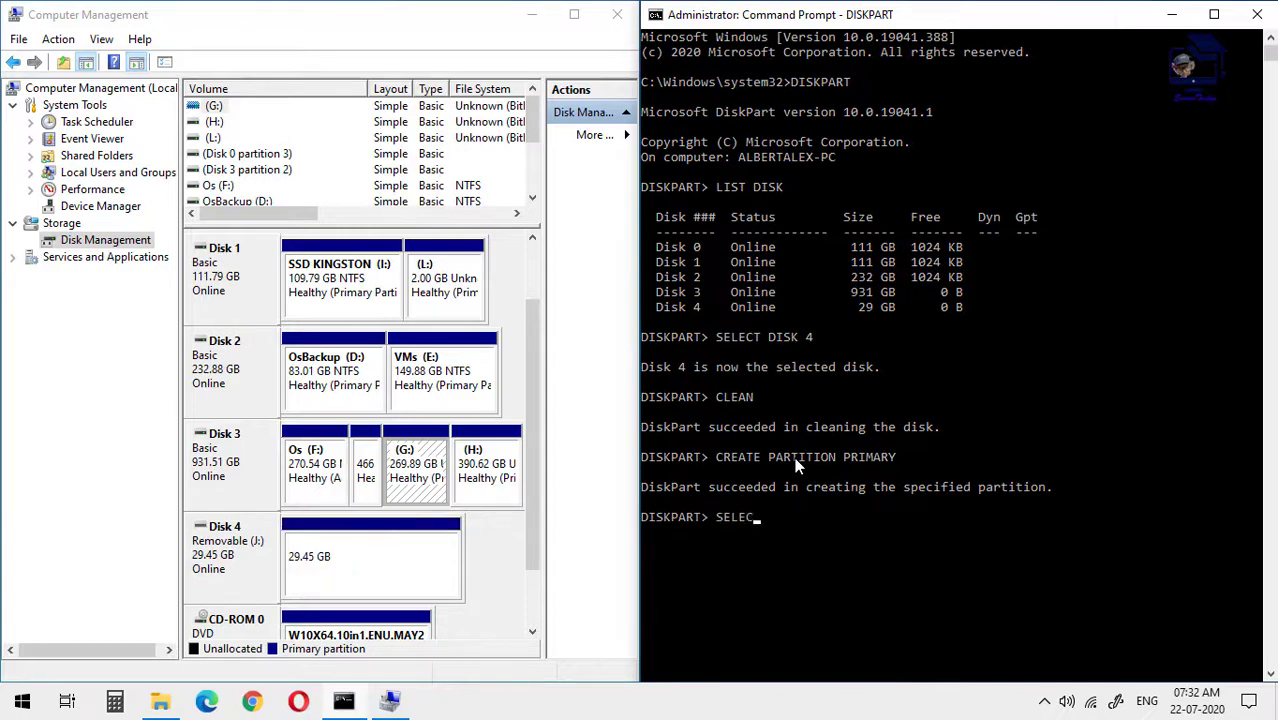
text(T PARTITION 1)
key(Return)
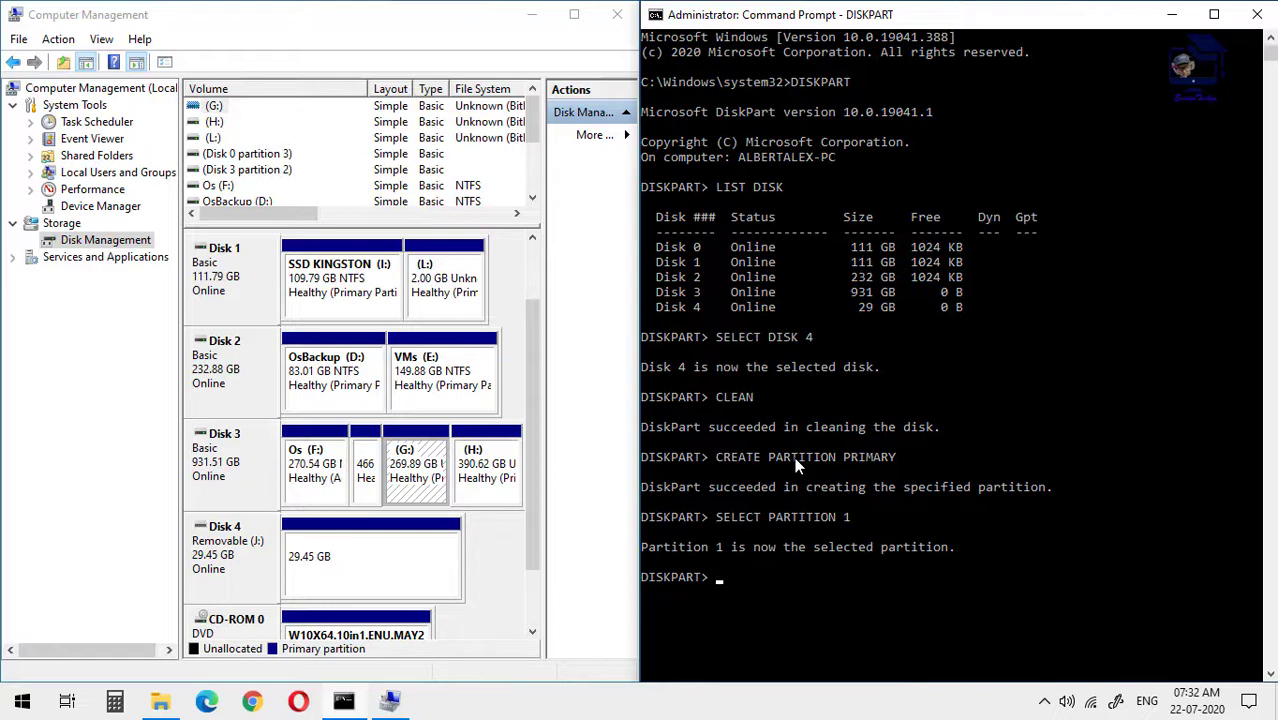
text(ACTIVE)
key(Return)
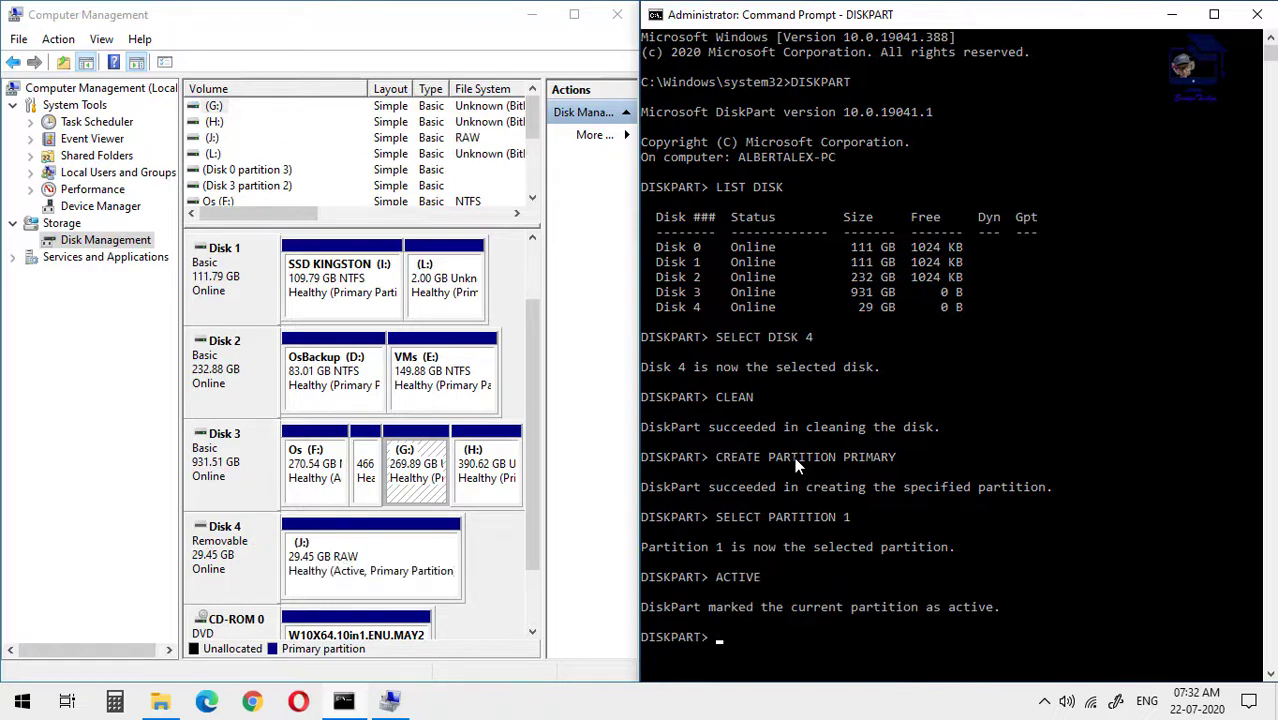
Step: Format the partition with FORMAT FS=NTFS QUICK and assign it a drive letter, leaving DISKPART when done
text(FORMAT FS=NTFS QUICK)
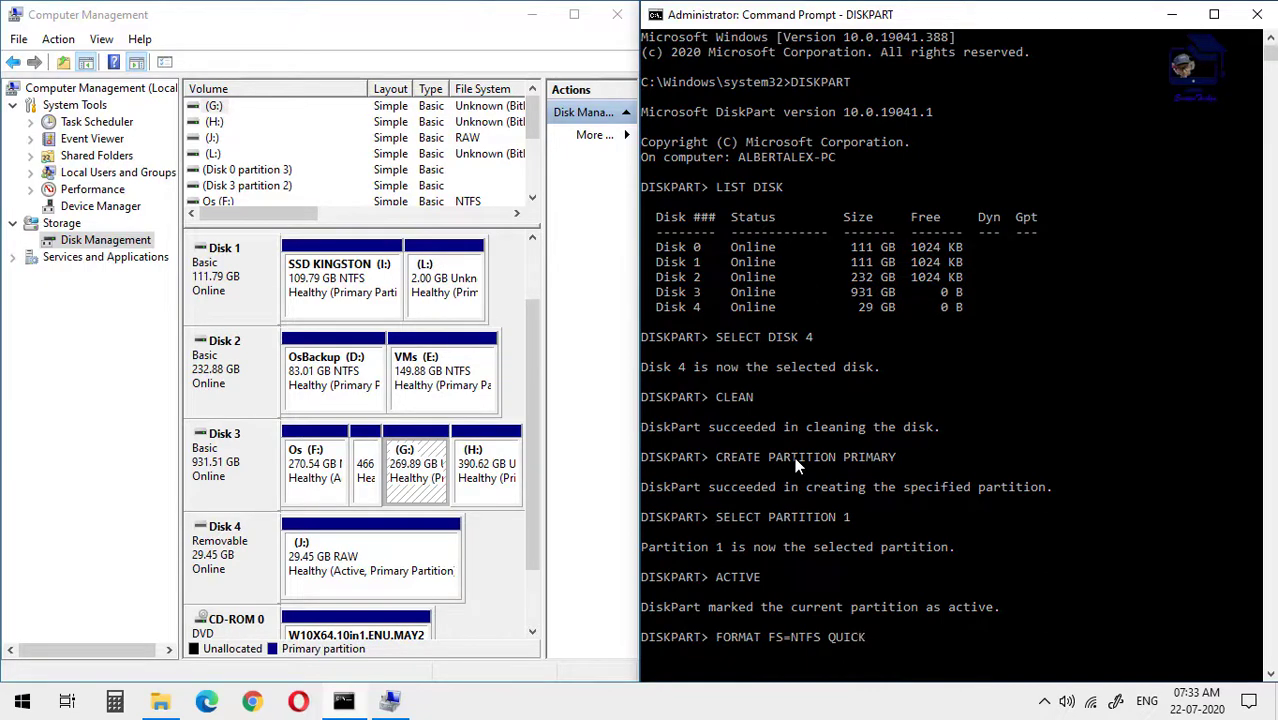
key(Return)
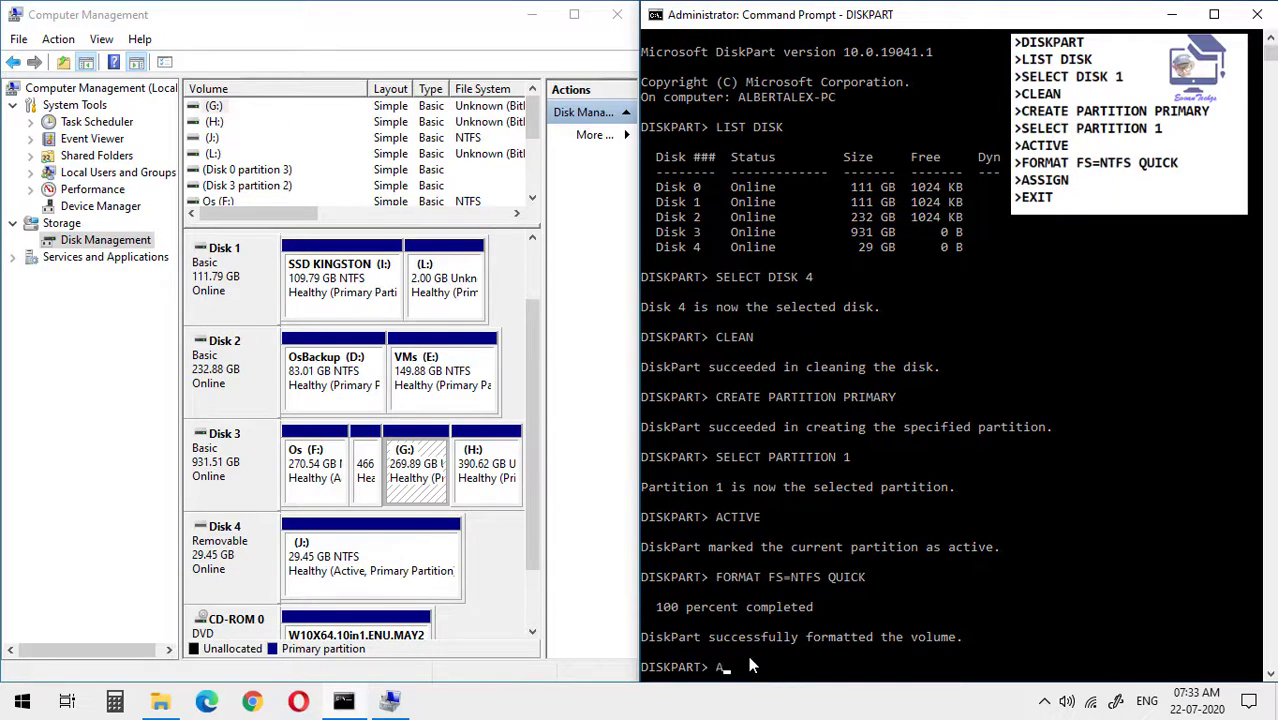
text(ASSIGN)
key(Return)
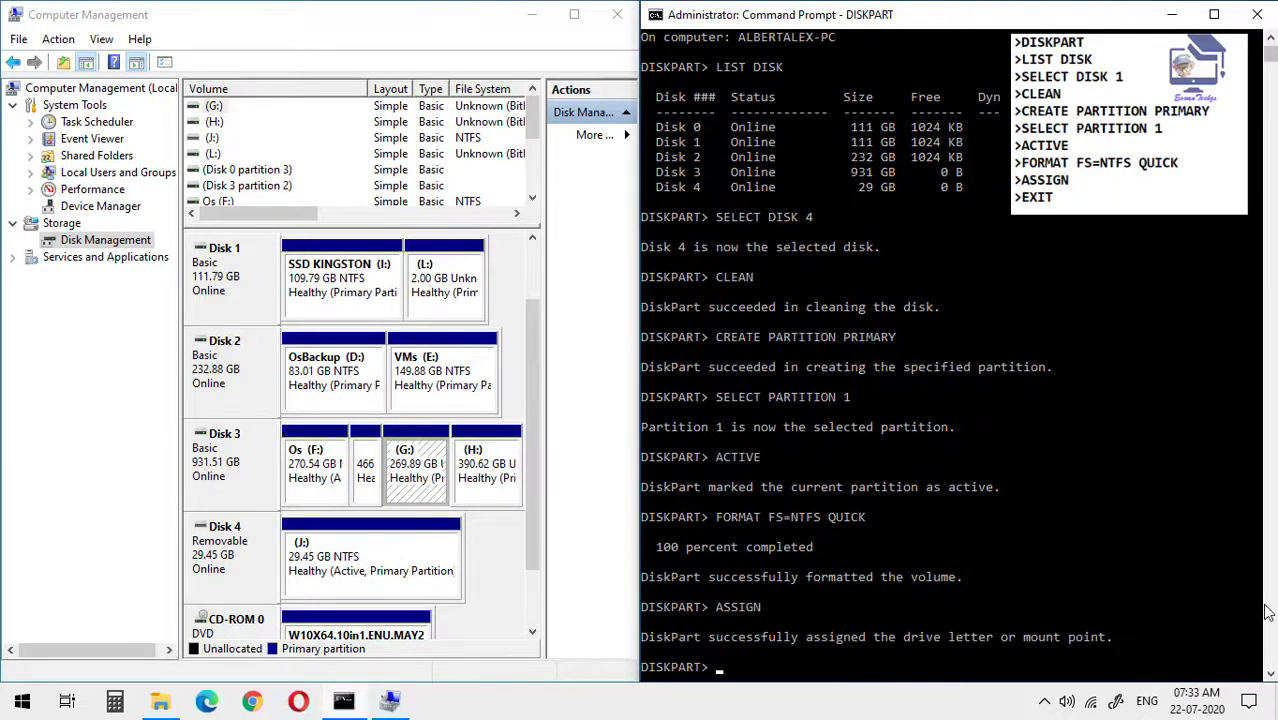
text(EXIT)
key(Return)
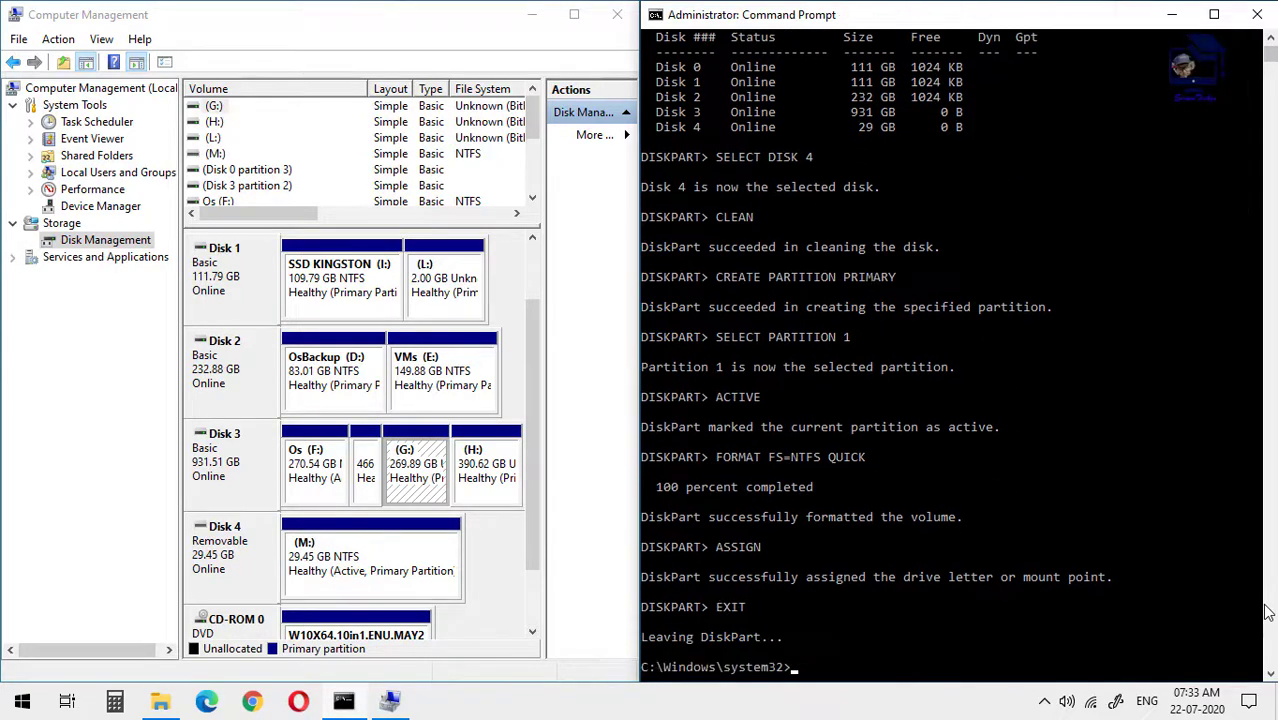
Step: Clear the Command Prompt screen and close Computer Management
text(L)
text(ls)
key(Return)
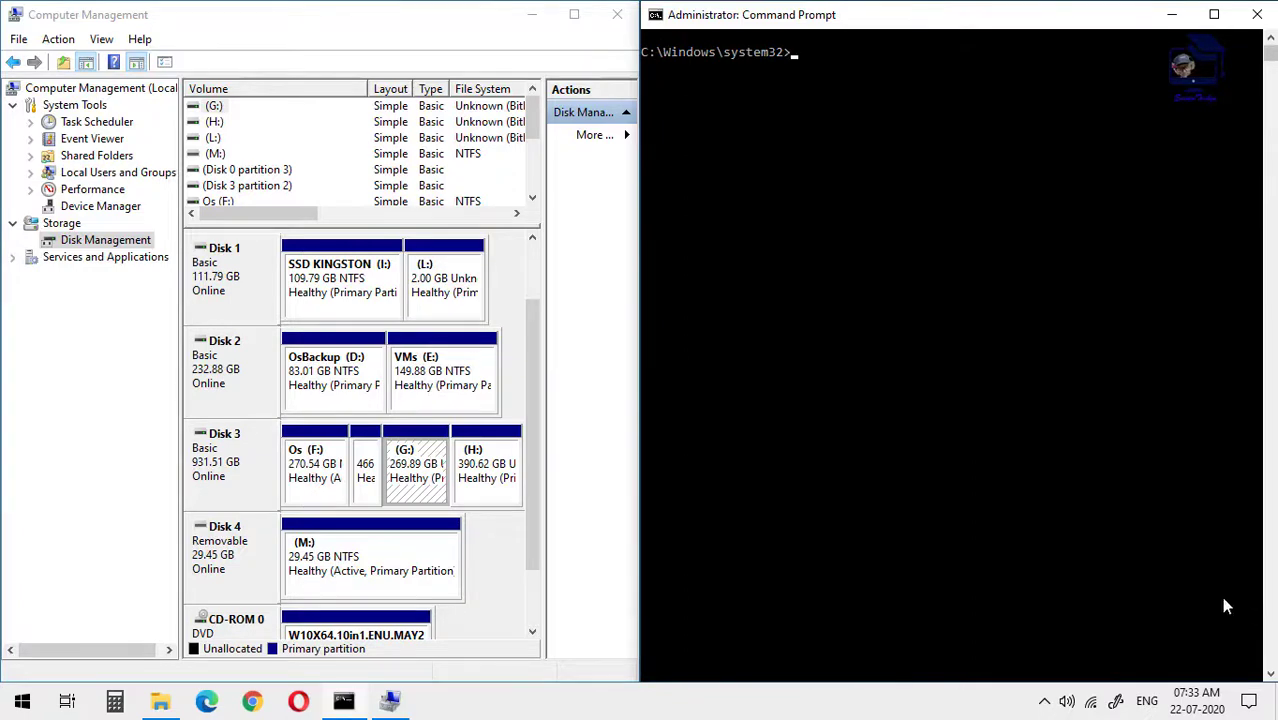
click(617, 14)
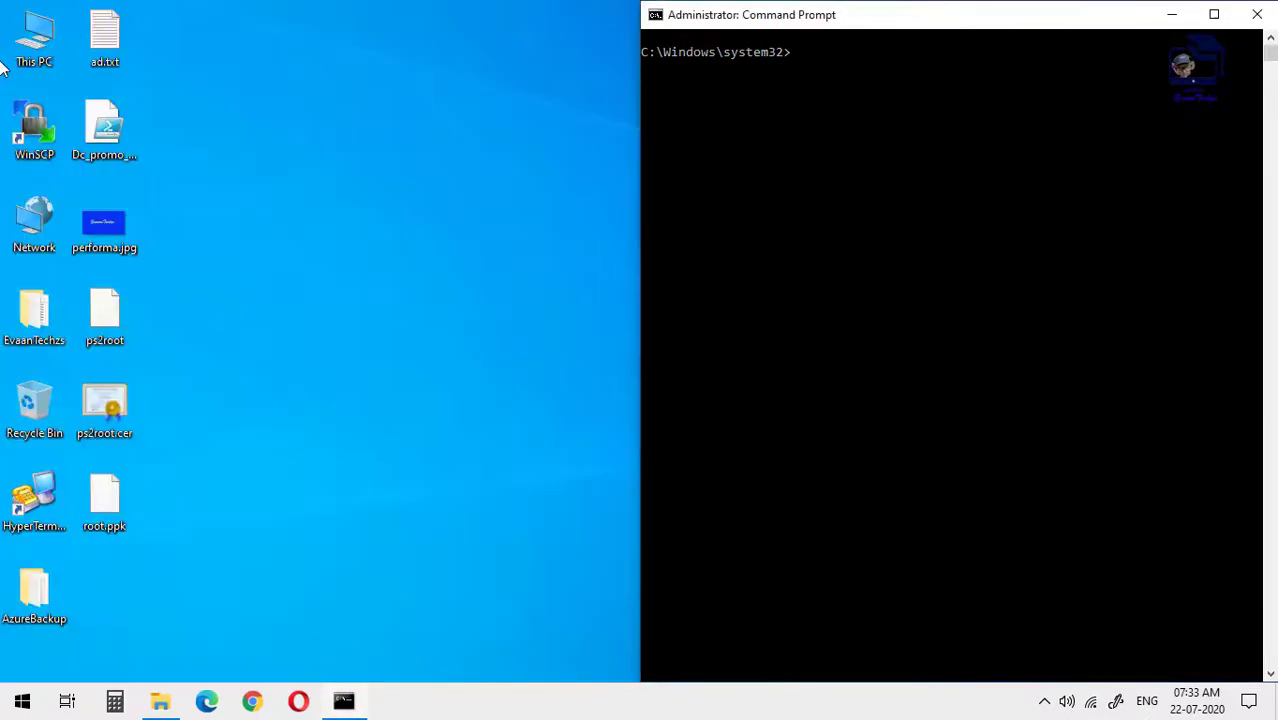
Step: Open This PC beside Command Prompt and check the drive letters of the DVD drive and the USB drive
double_click(34, 35)
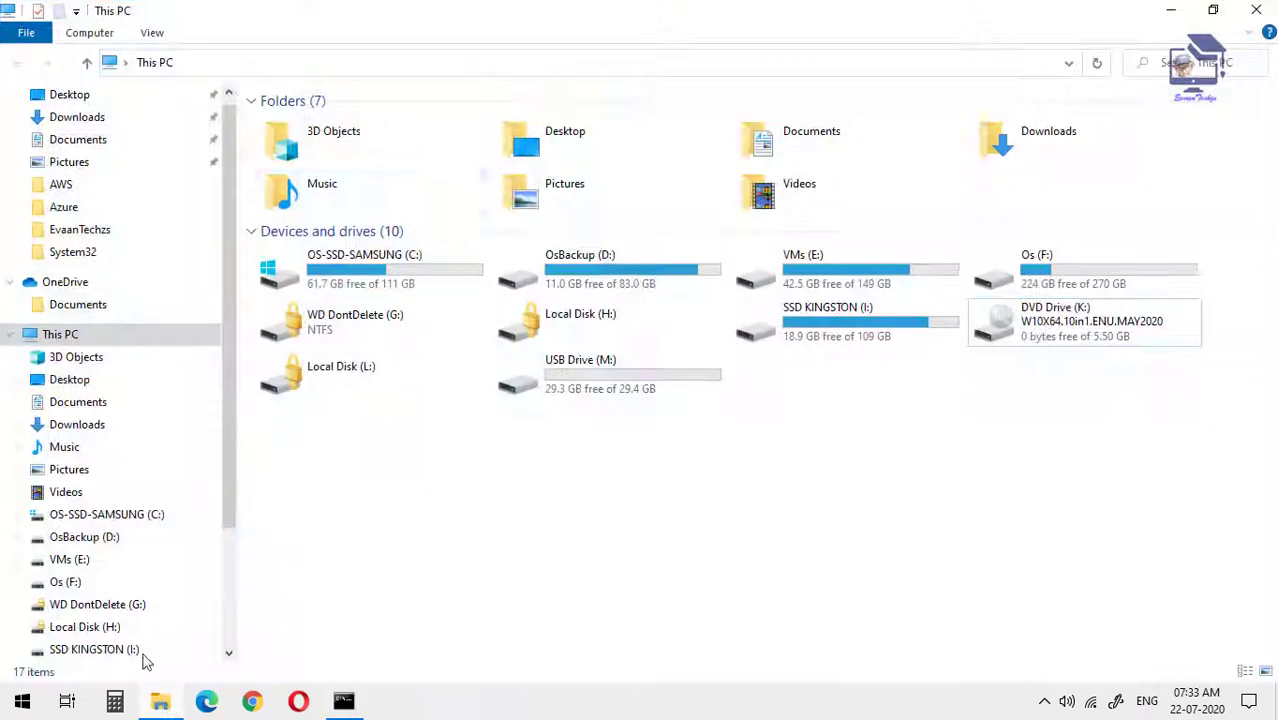
drag(722, 10, 3, 50)
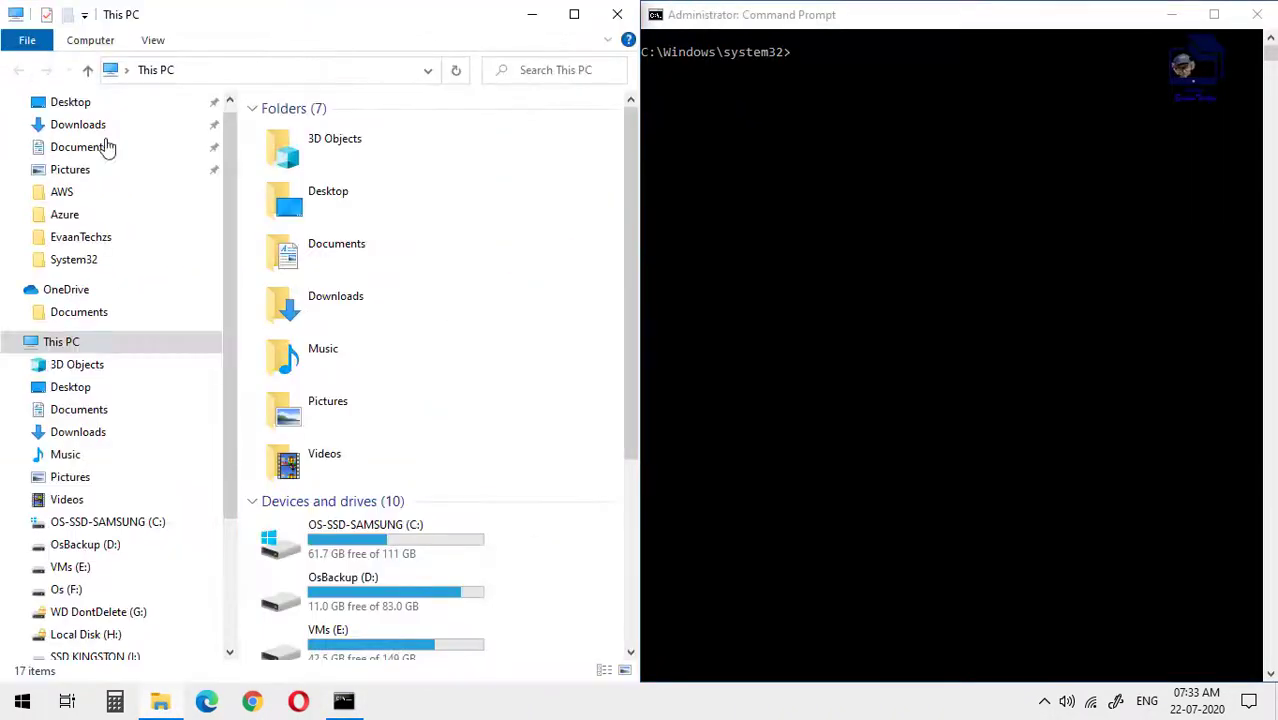
scroll(405, 374, down, 4)
click(396, 528)
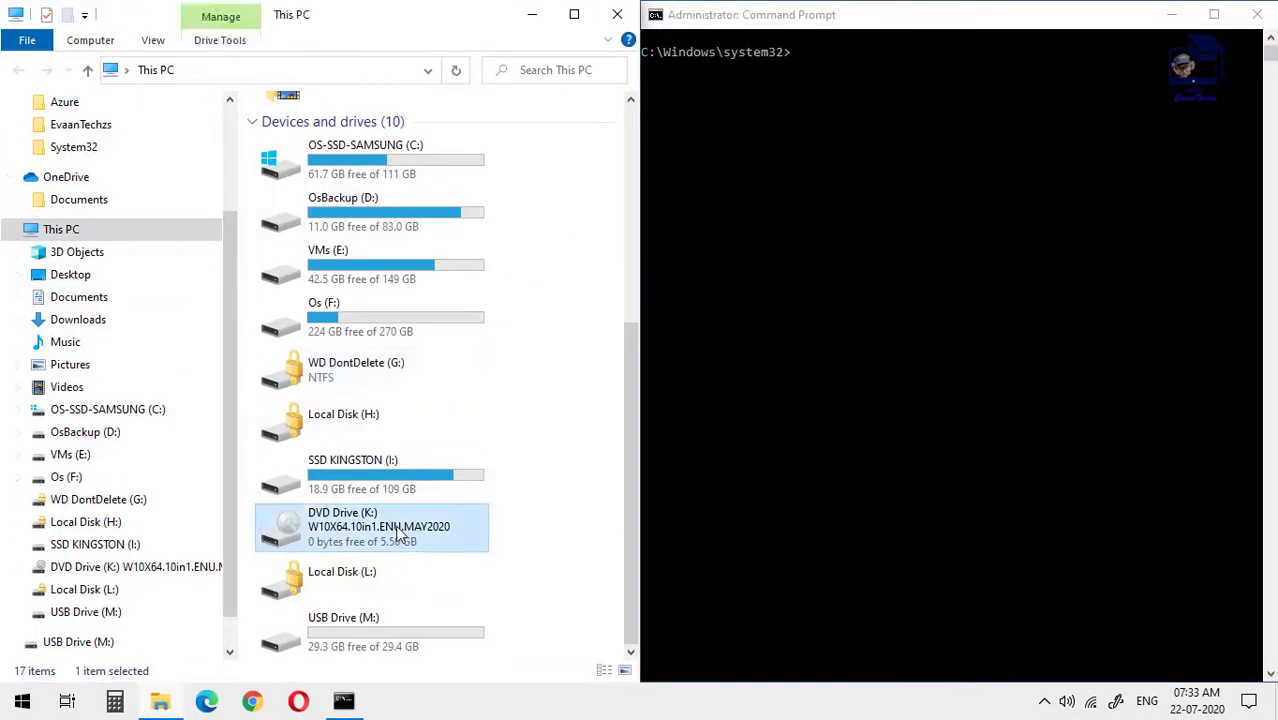
click(393, 637)
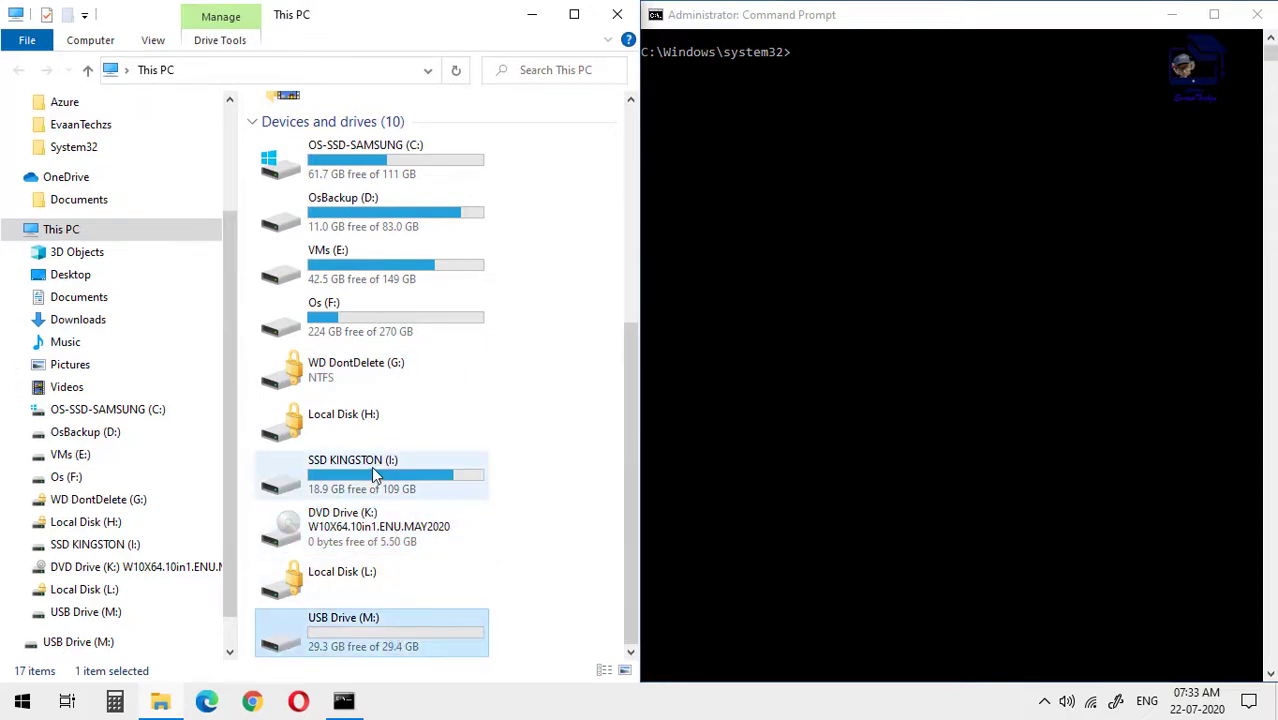
Step: In Command Prompt, switch to drive K: and copy its contents to the USB drive with XCOPY *.* M: /E /S /F
click(842, 310)
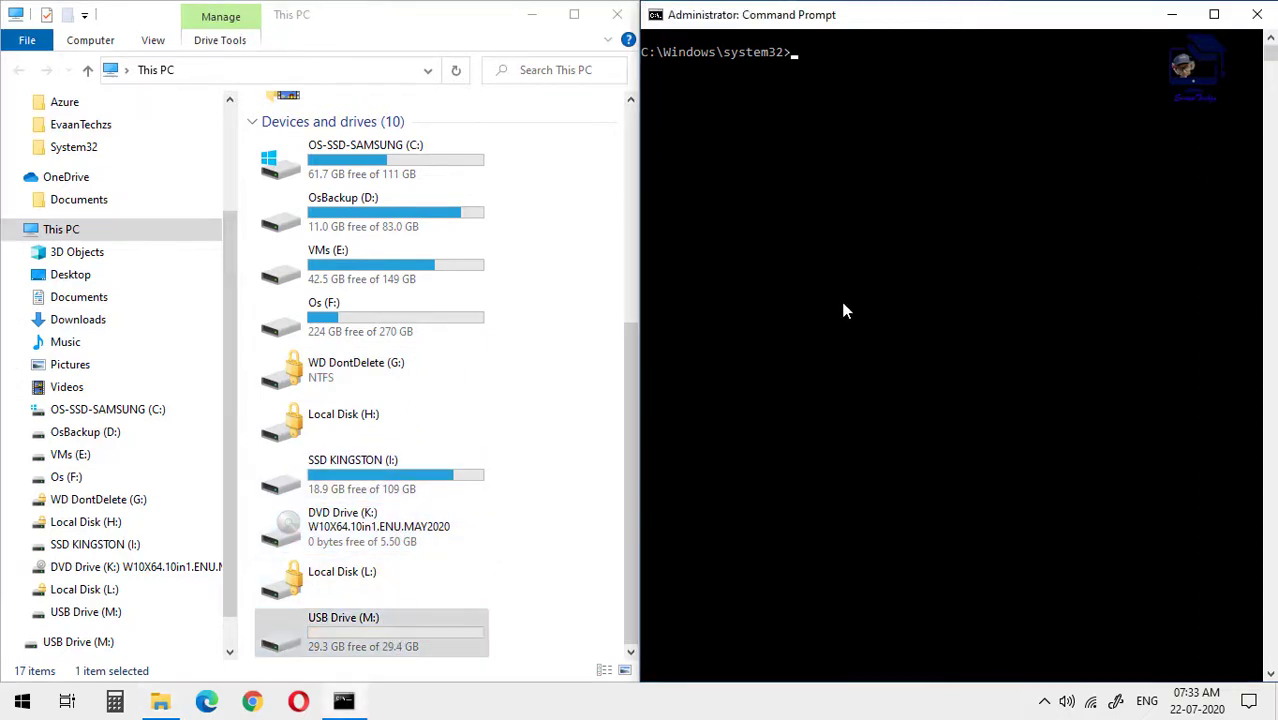
text(K)
text(:)
key(Return)
text(XCOPY *.*)
text(M: /E)
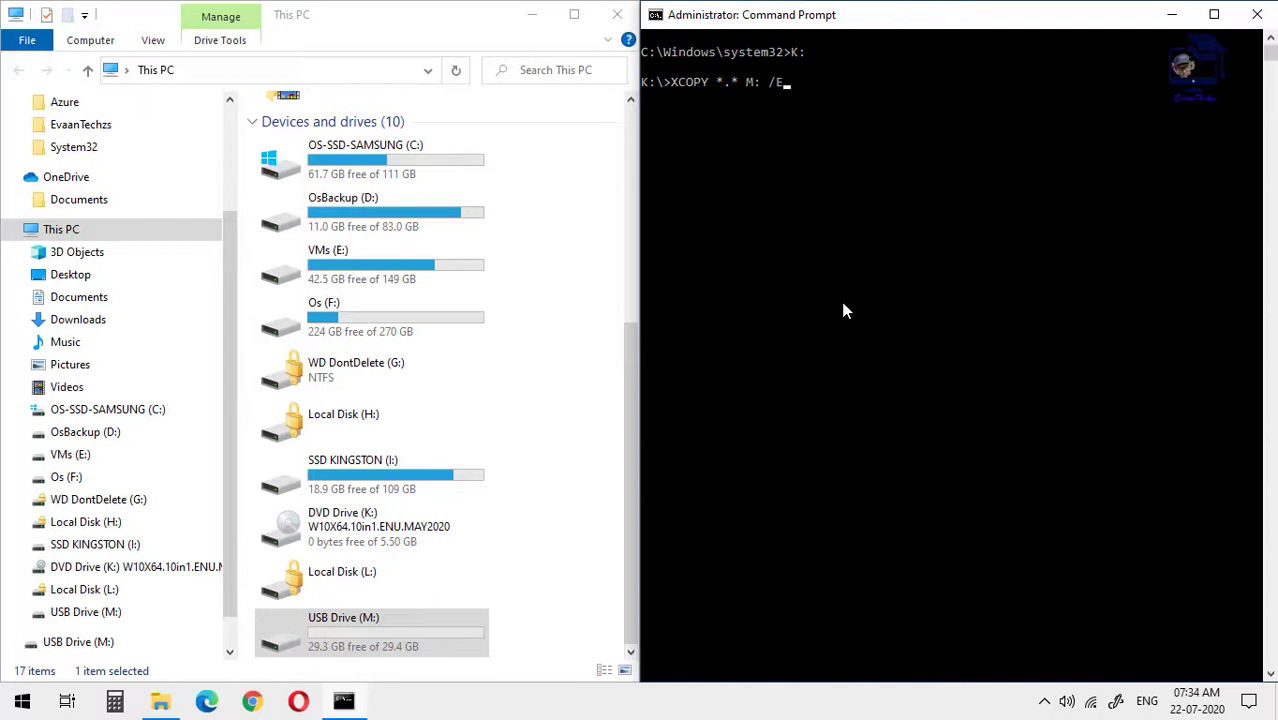
text( /S /F)
key(Return)
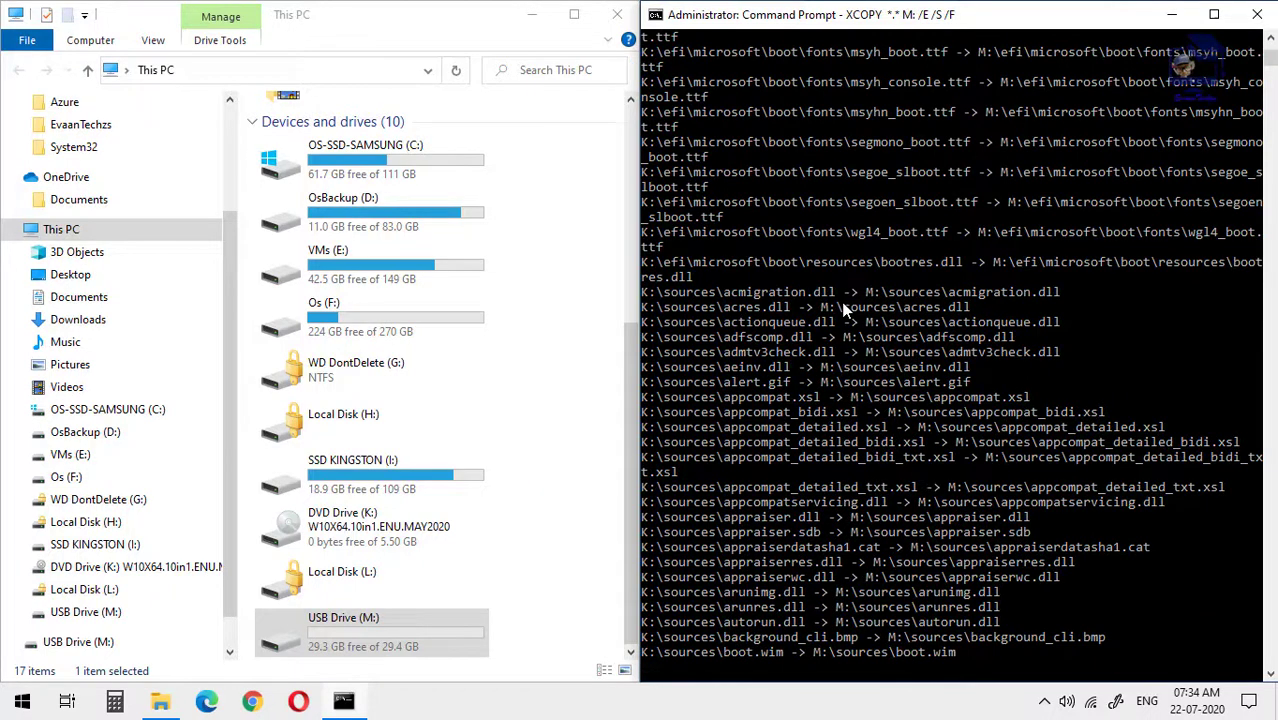
Step: Open the sources folder on DVD drive K: and examine the boot.wim and install.esd files
scroll(860, 335, up, 1)
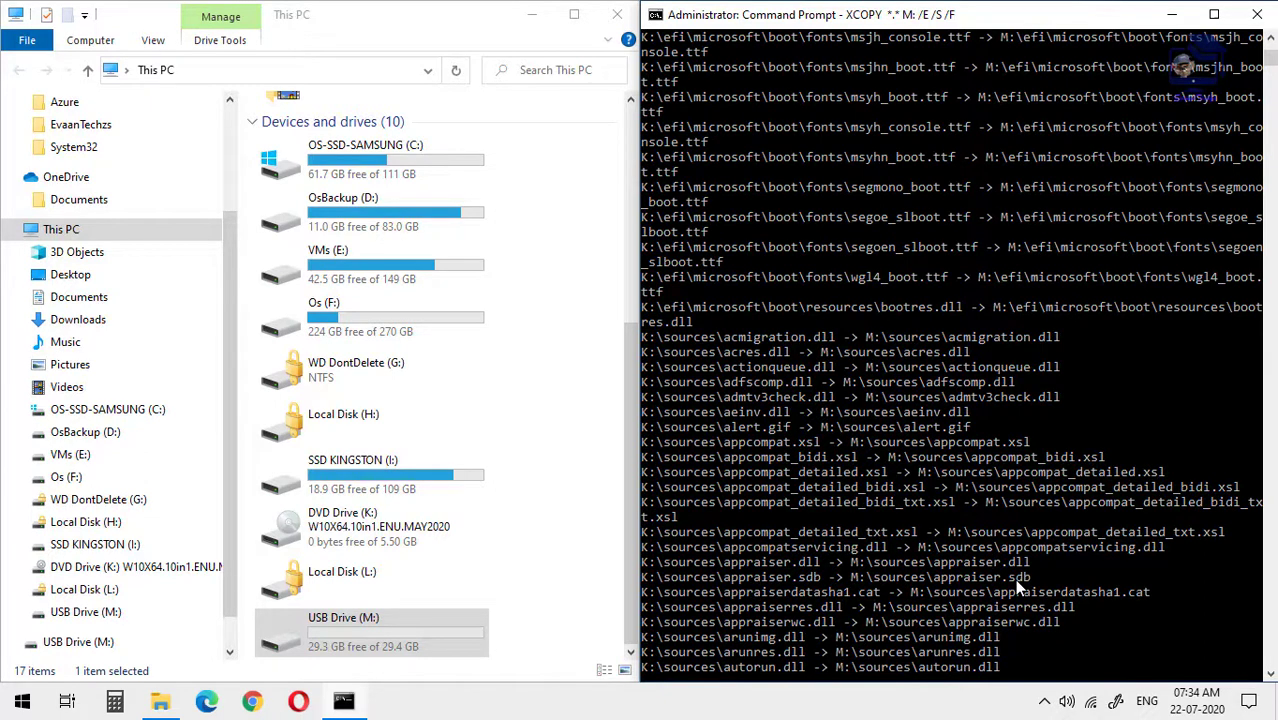
click(367, 527)
double_click(367, 527)
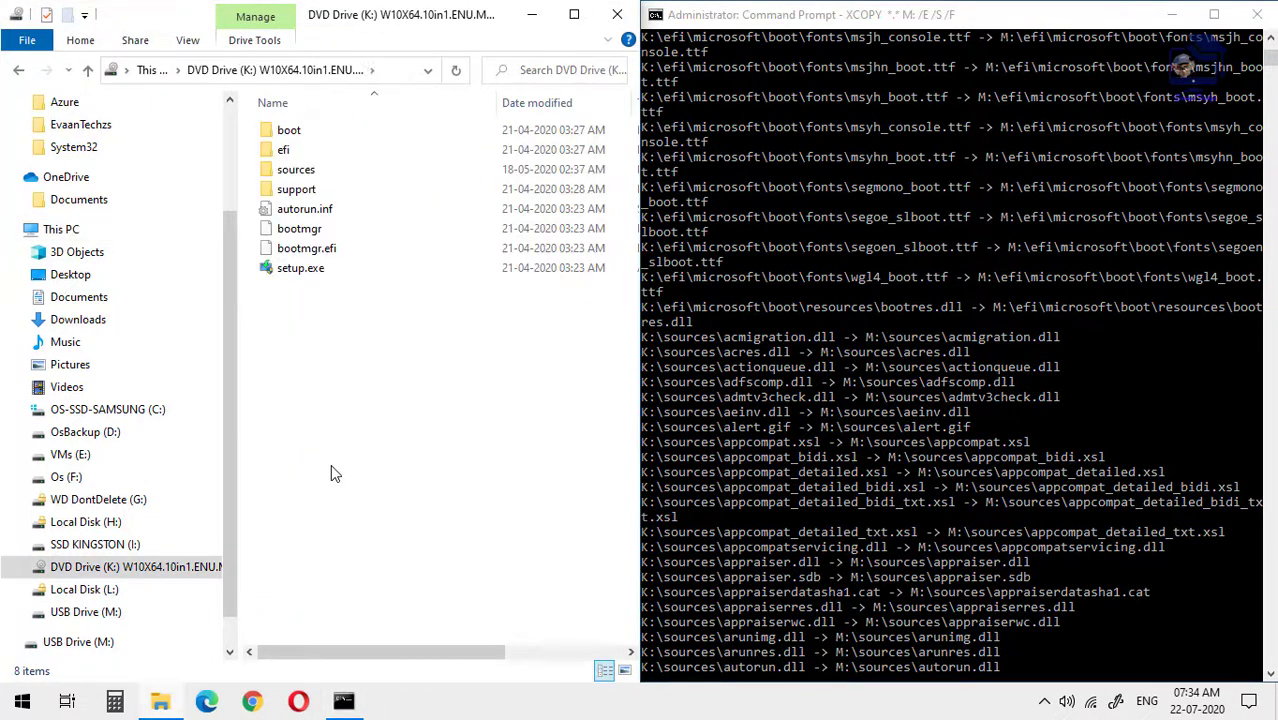
double_click(309, 172)
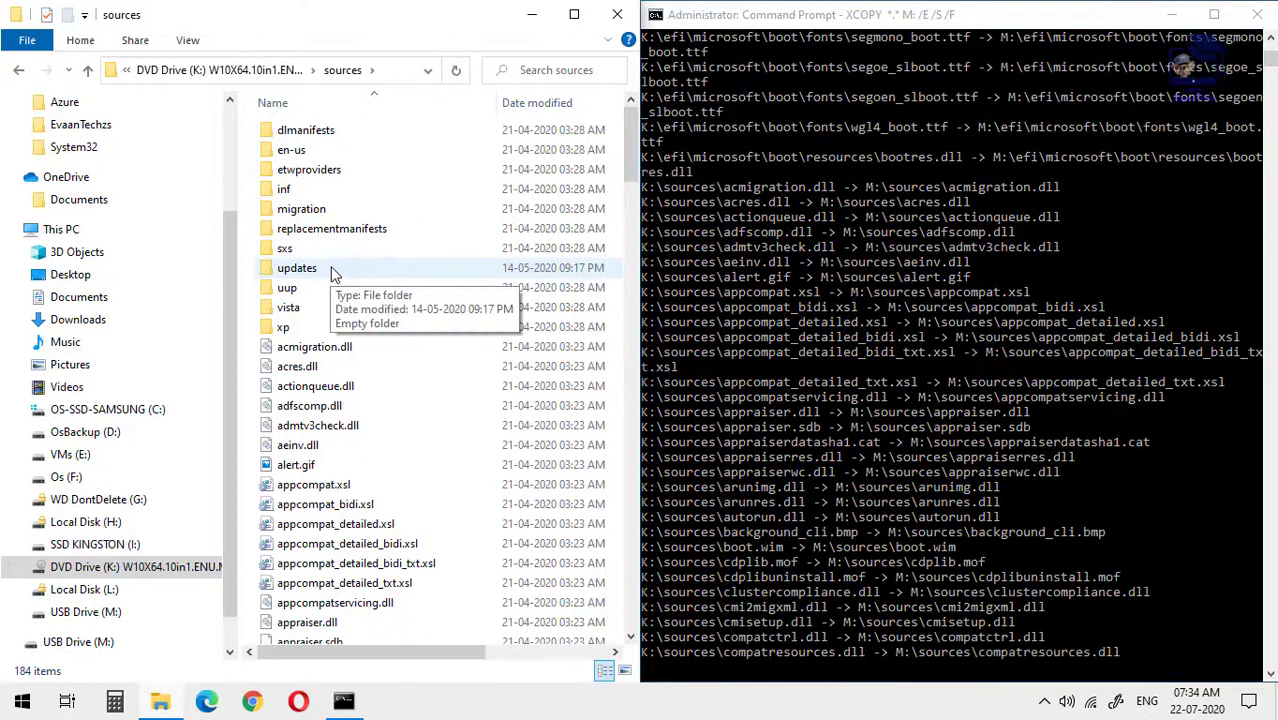
click(310, 388)
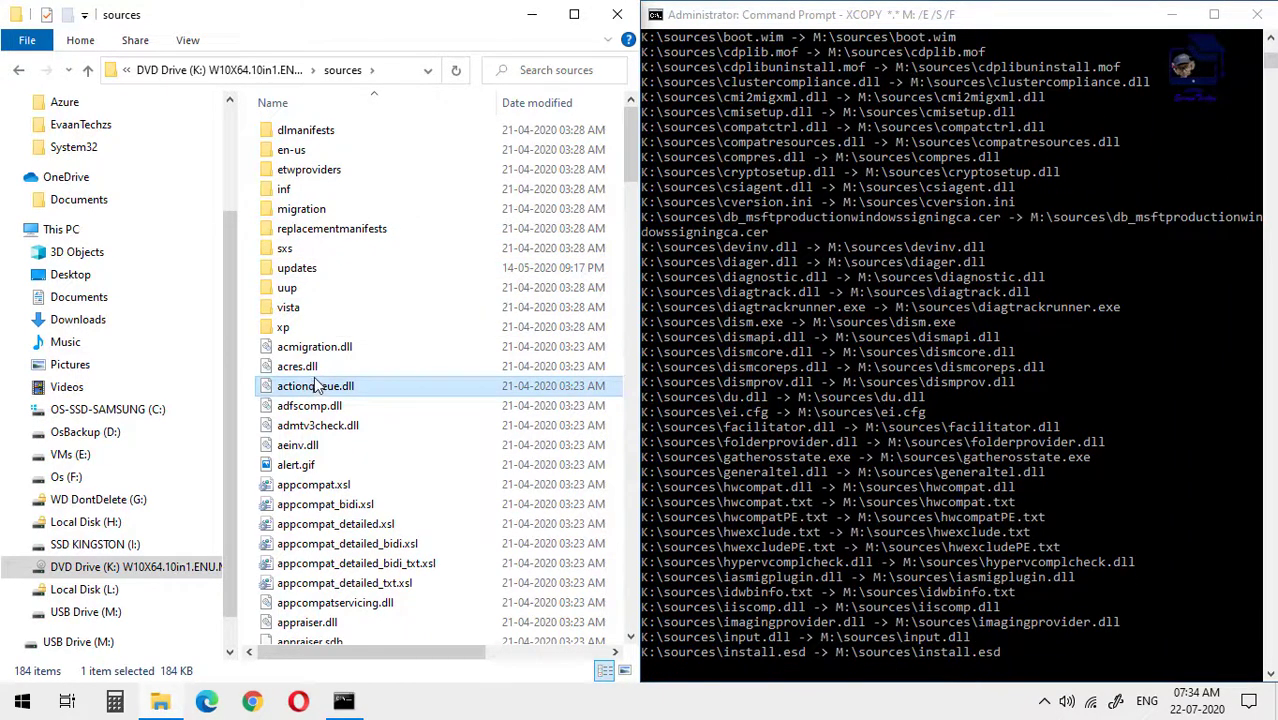
key(b)
click(316, 147)
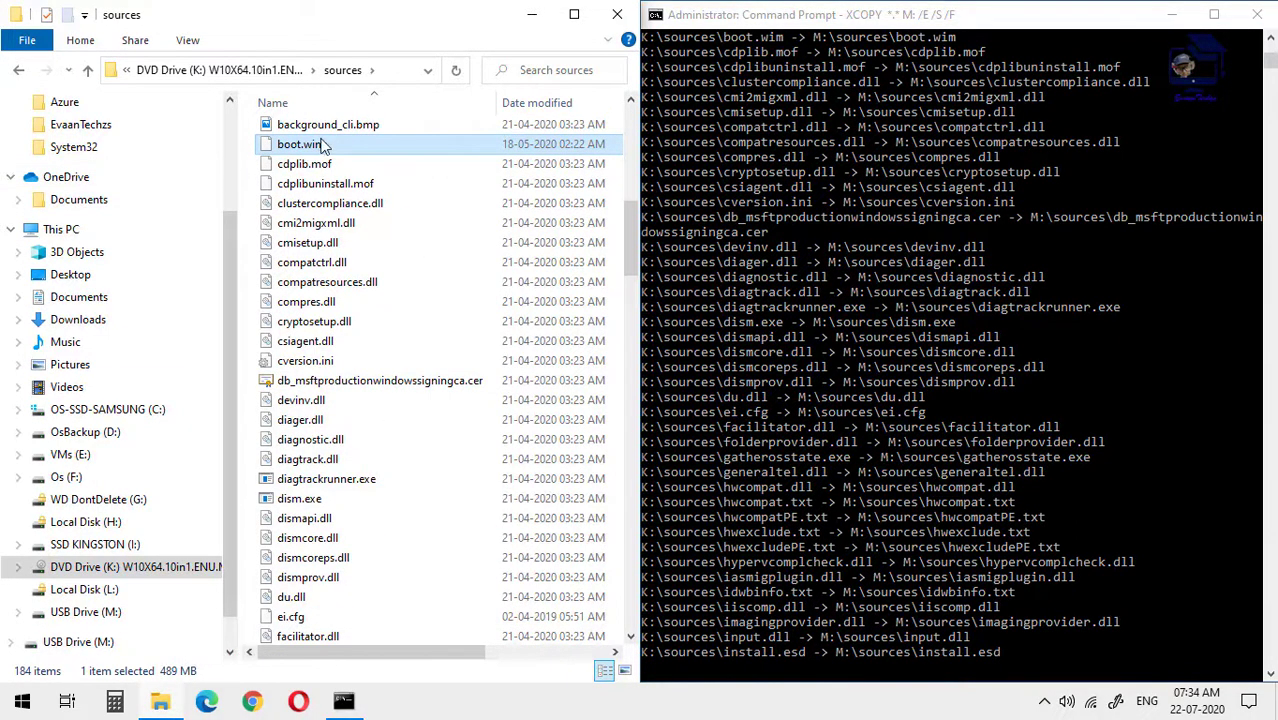
text(in)
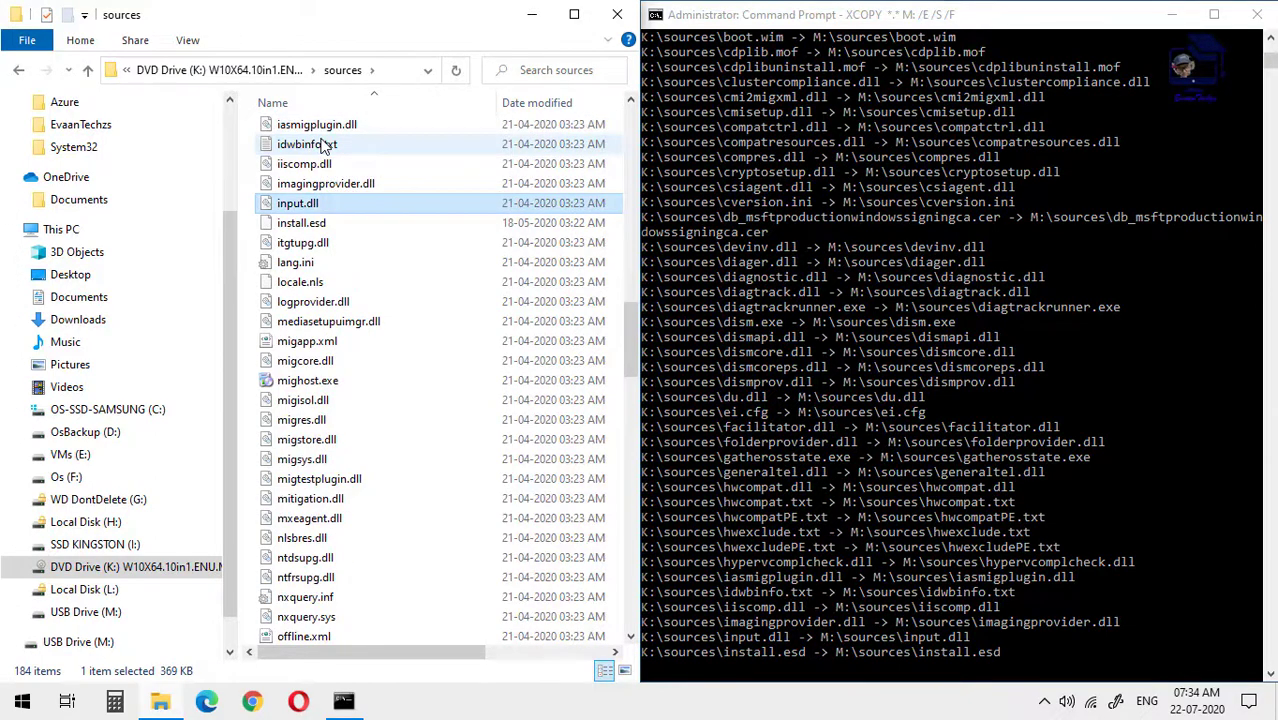
click(318, 226)
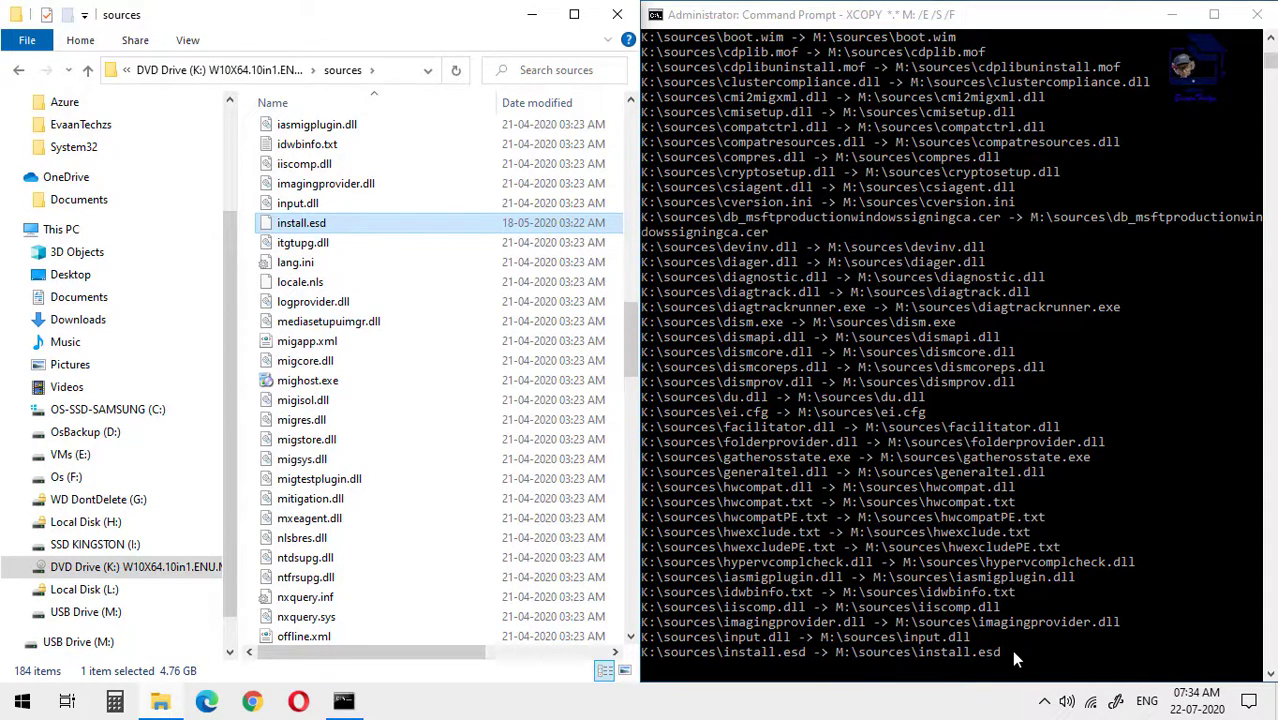
scroll(400, 452, up, 15)
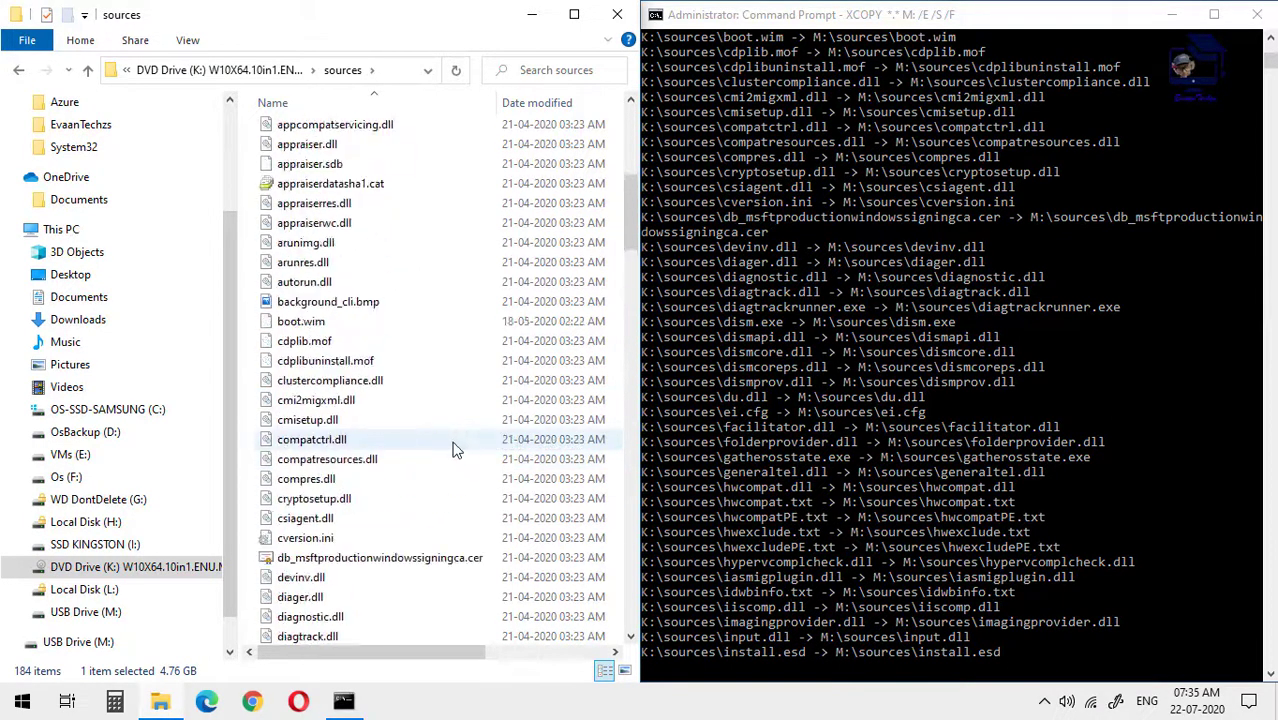
scroll(452, 449, up, 5)
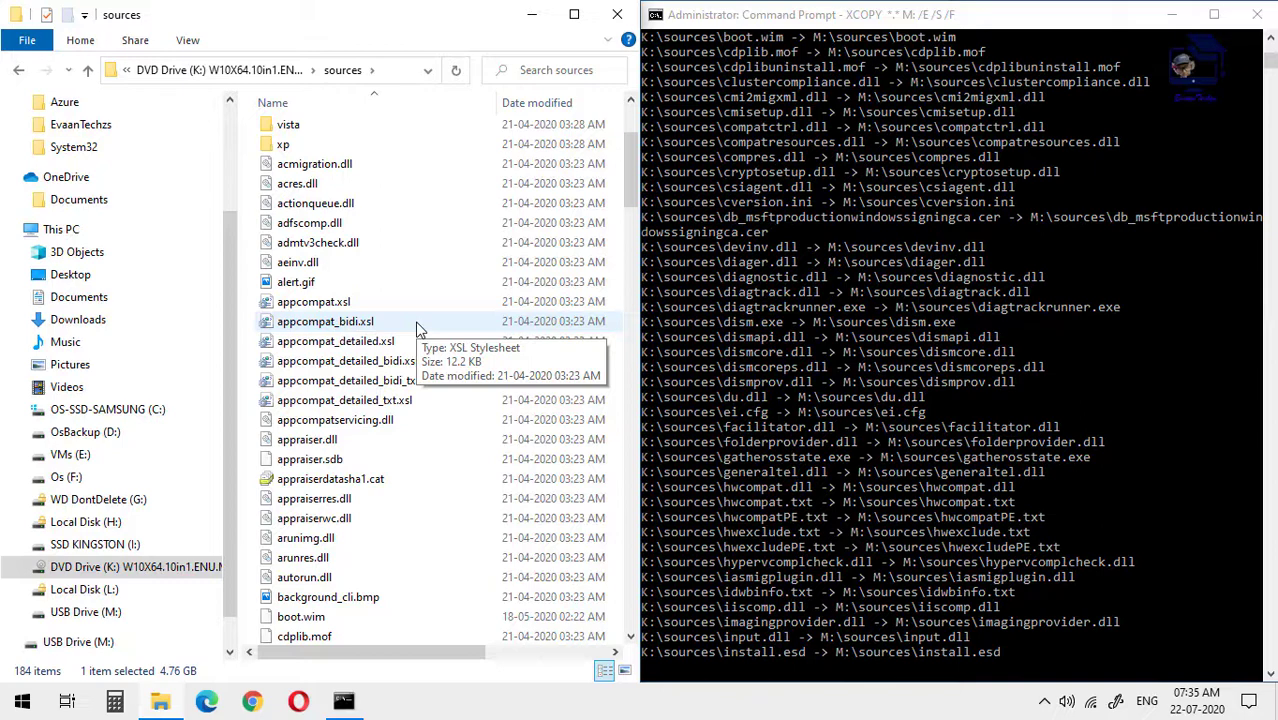
scroll(418, 330, up, 3)
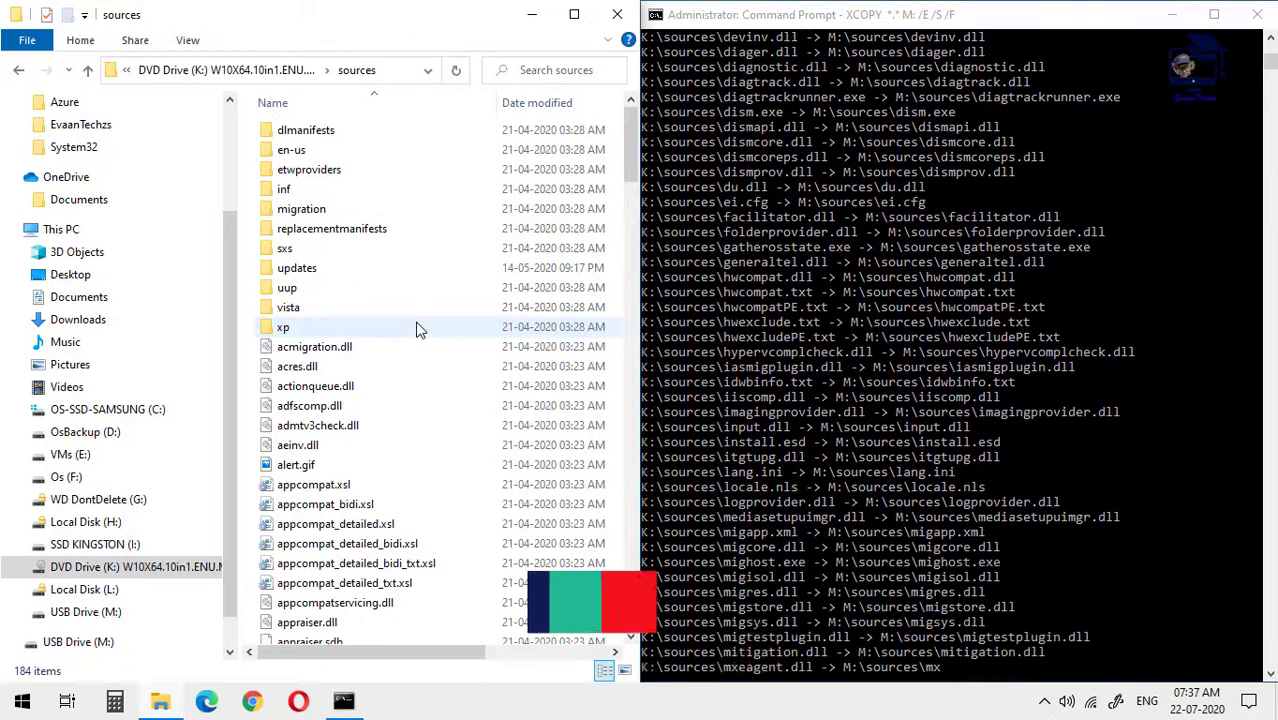
Step: Open the boot folder on DVD drive K: and locate bootsect.exe
click(88, 72)
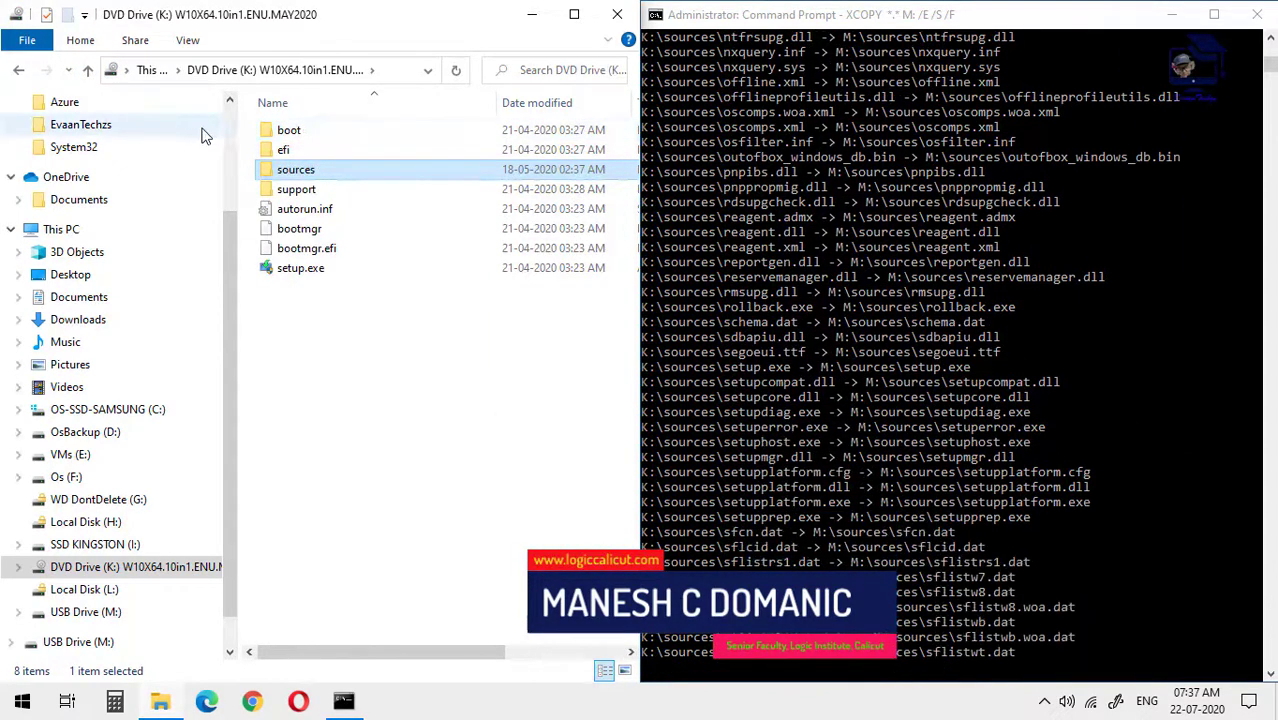
double_click(286, 135)
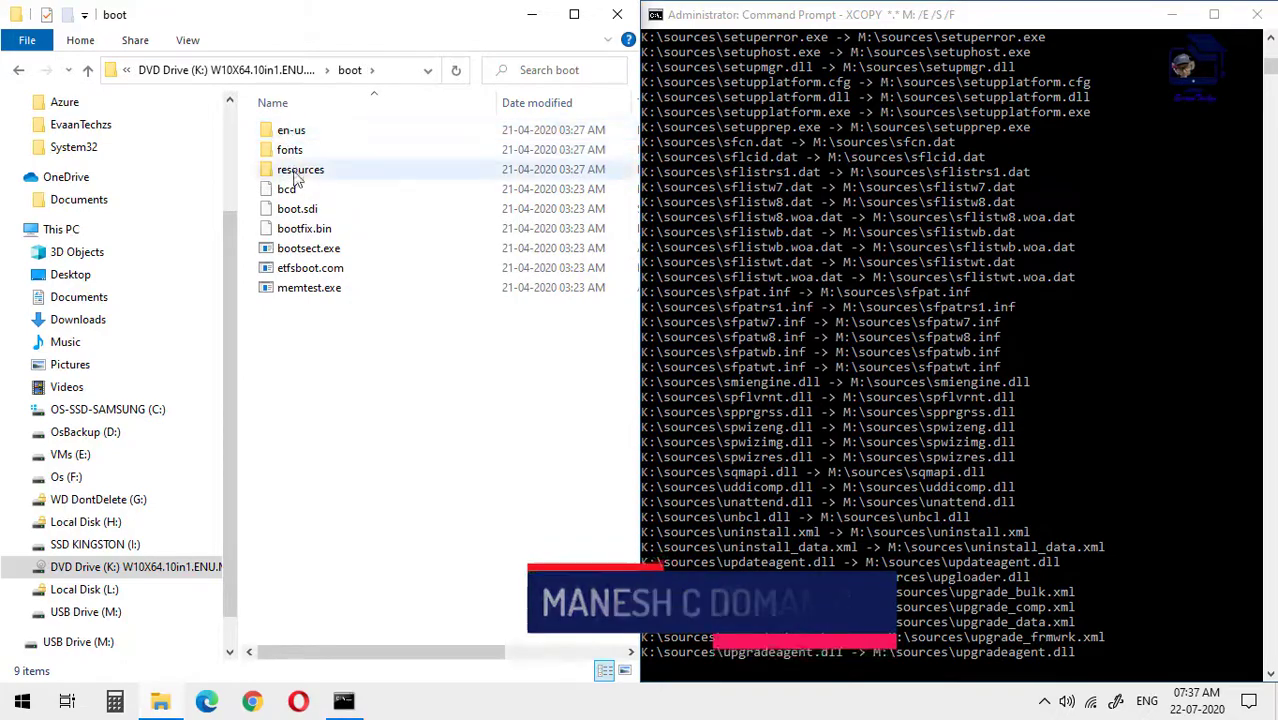
click(340, 252)
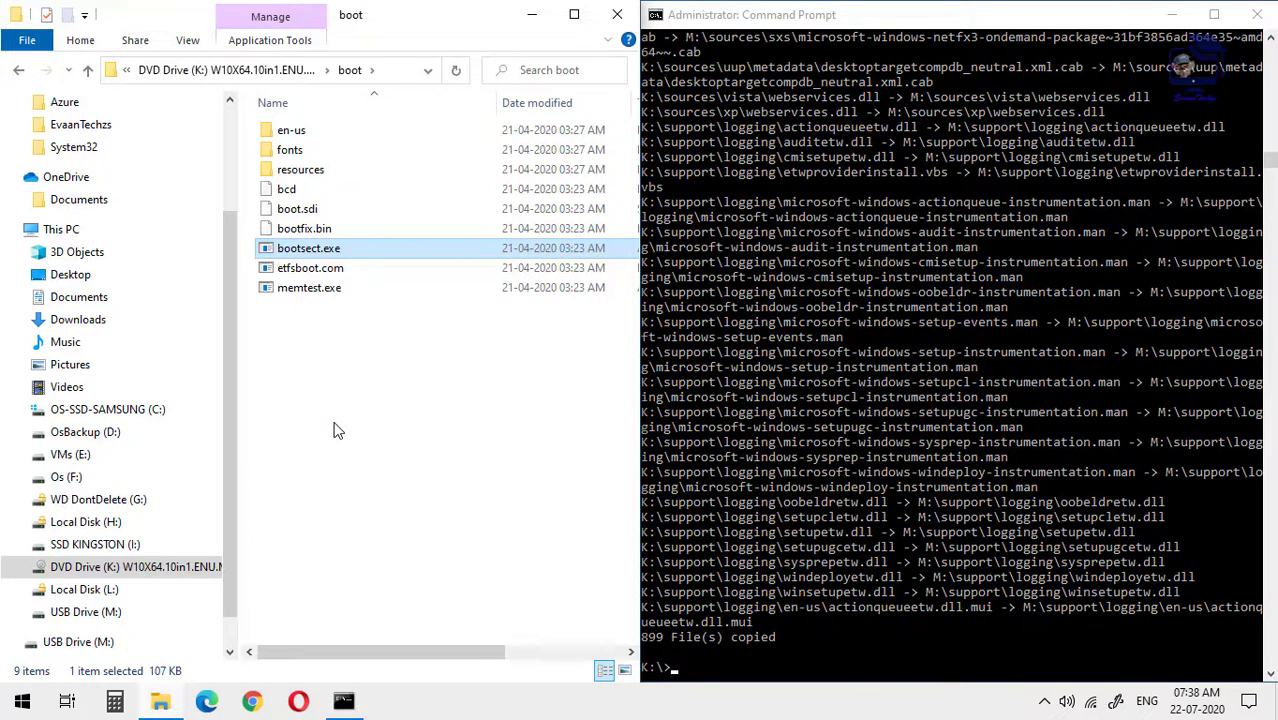
Step: Change the Command Prompt directory to the BOOT folder on drive K:
click(715, 659)
text(CD)
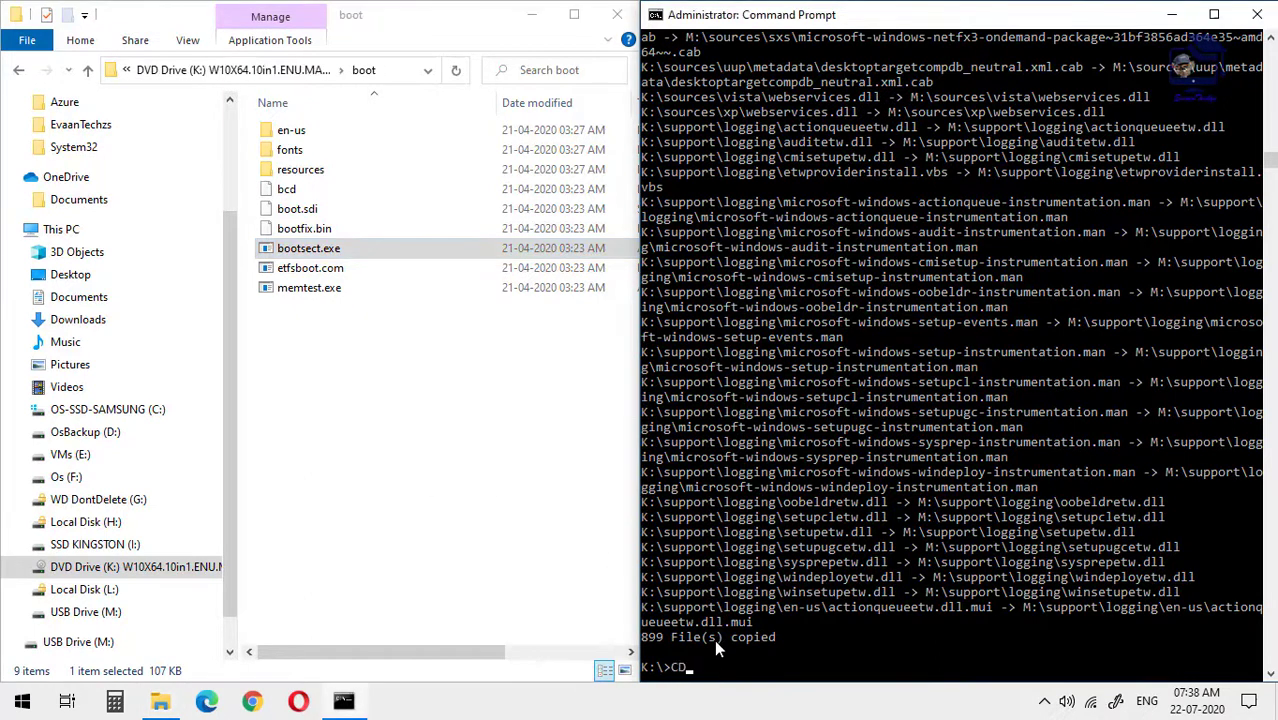
text( BOOT)
key(Return)
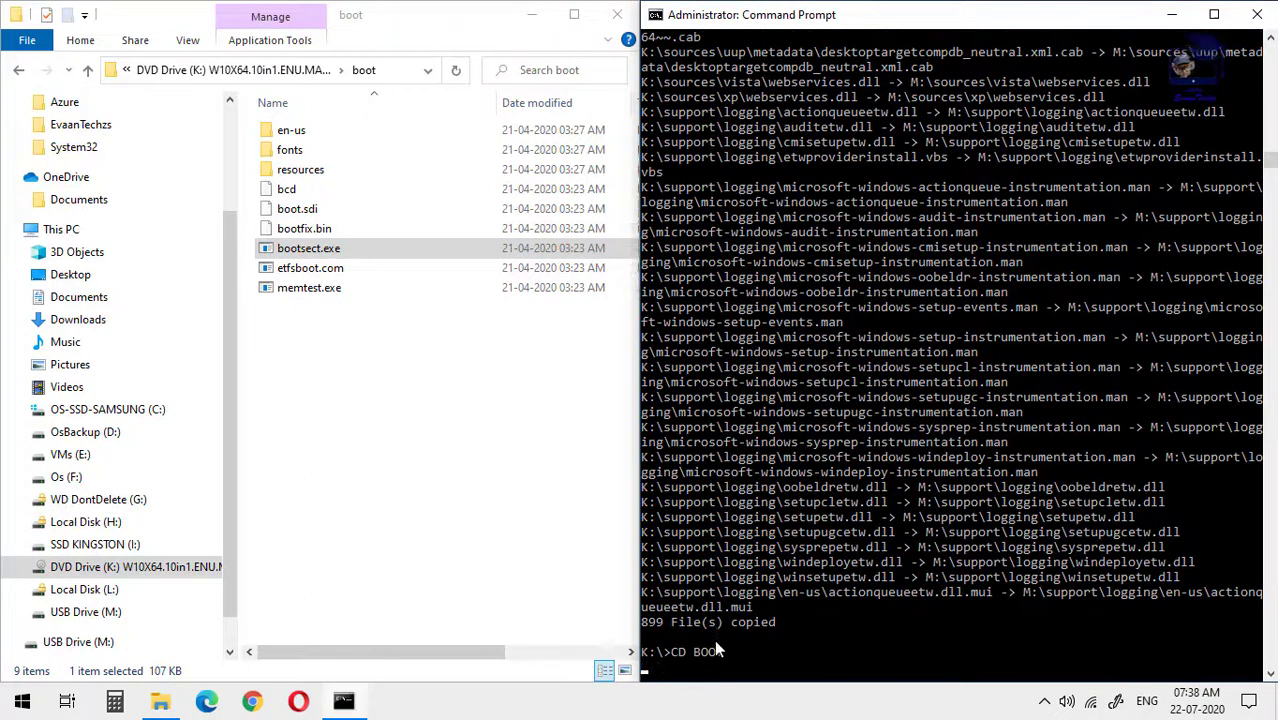
Step: Update the USB drive's boot code by running bootsect.exe /NT60 M:
text(B)
key(Tab)
key(Tab)
key(Tab)
key(Tab)
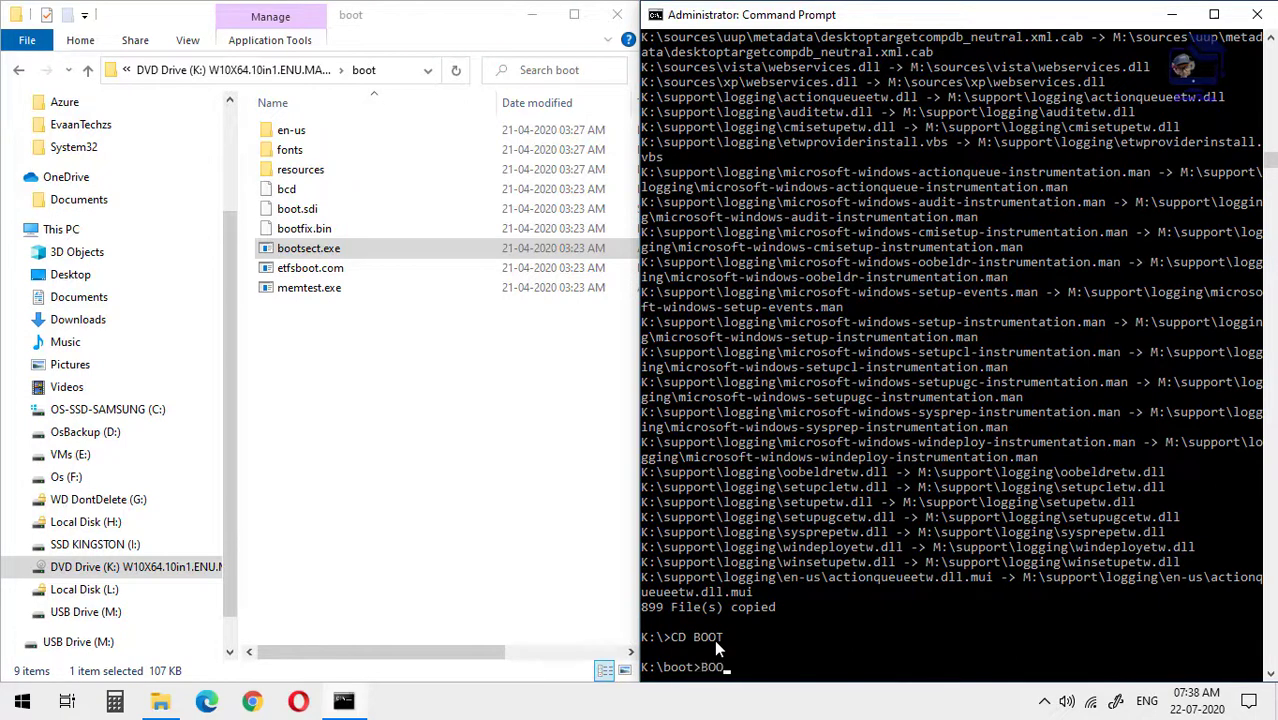
text(/NT60 M:)
key(Return)
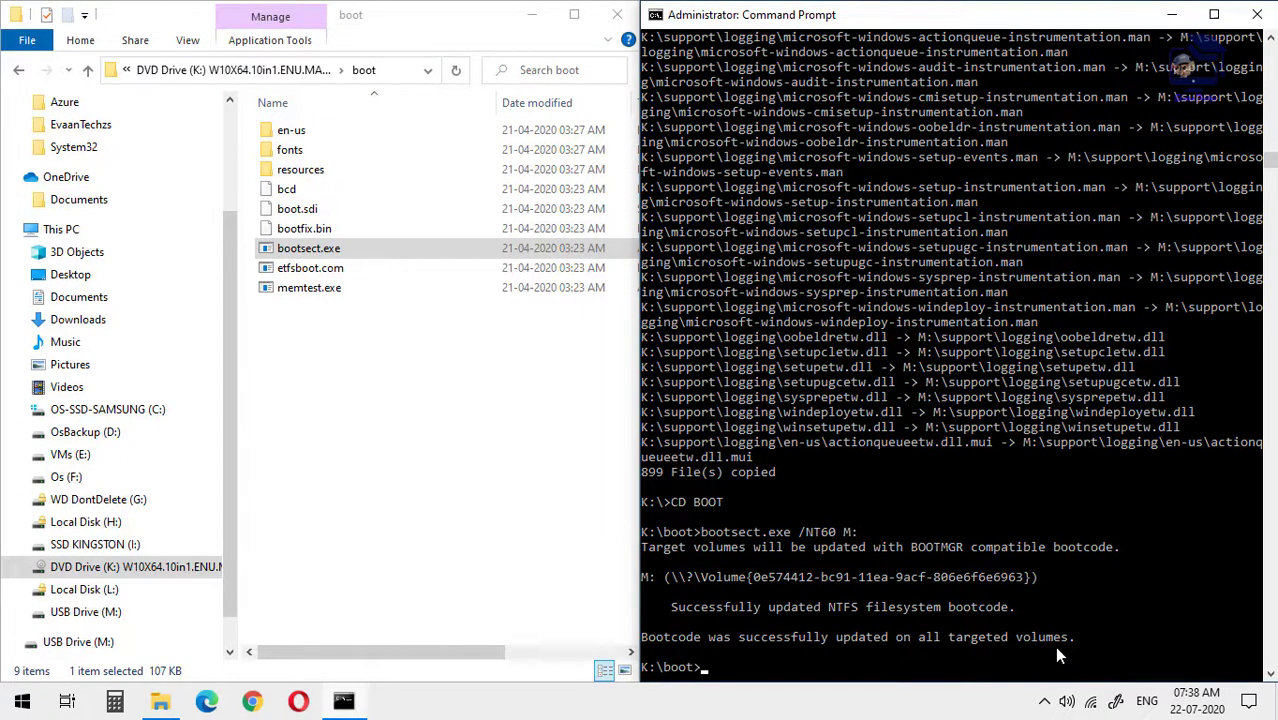
Step: Close Command Prompt, show This PC in a maximized window and open USB Drive (M:)
click(58, 238)
click(1257, 14)
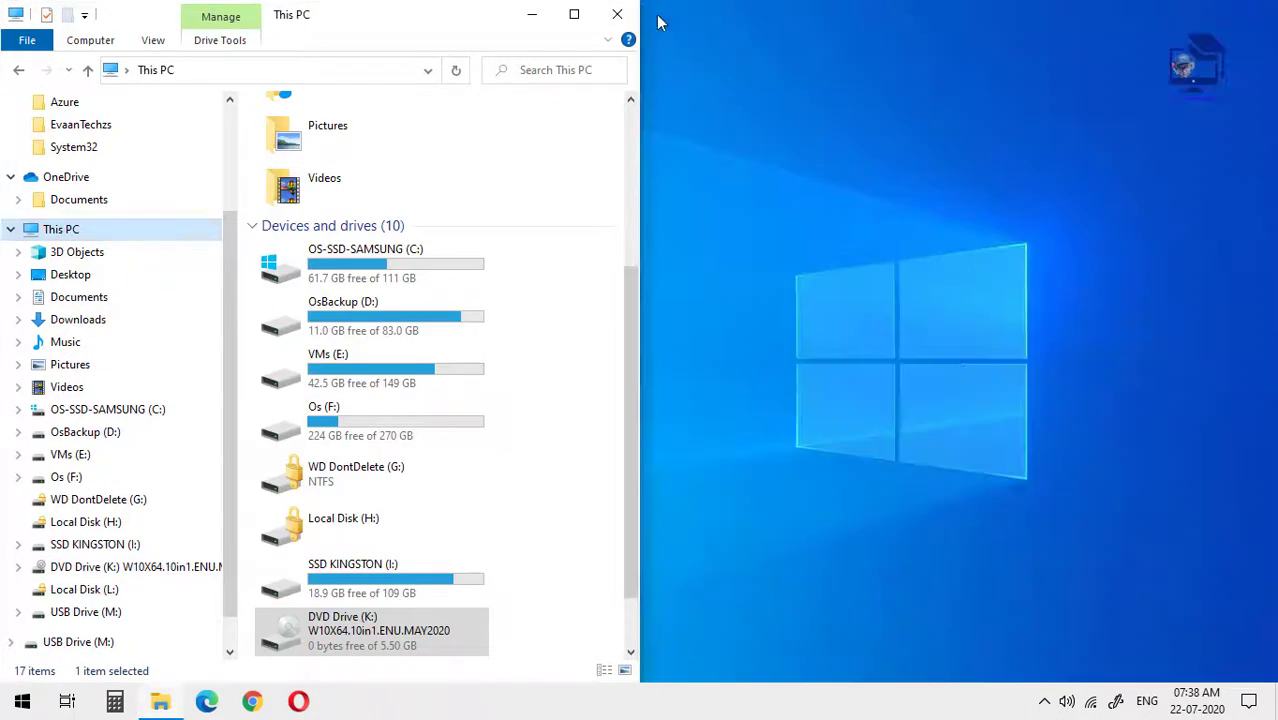
click(574, 14)
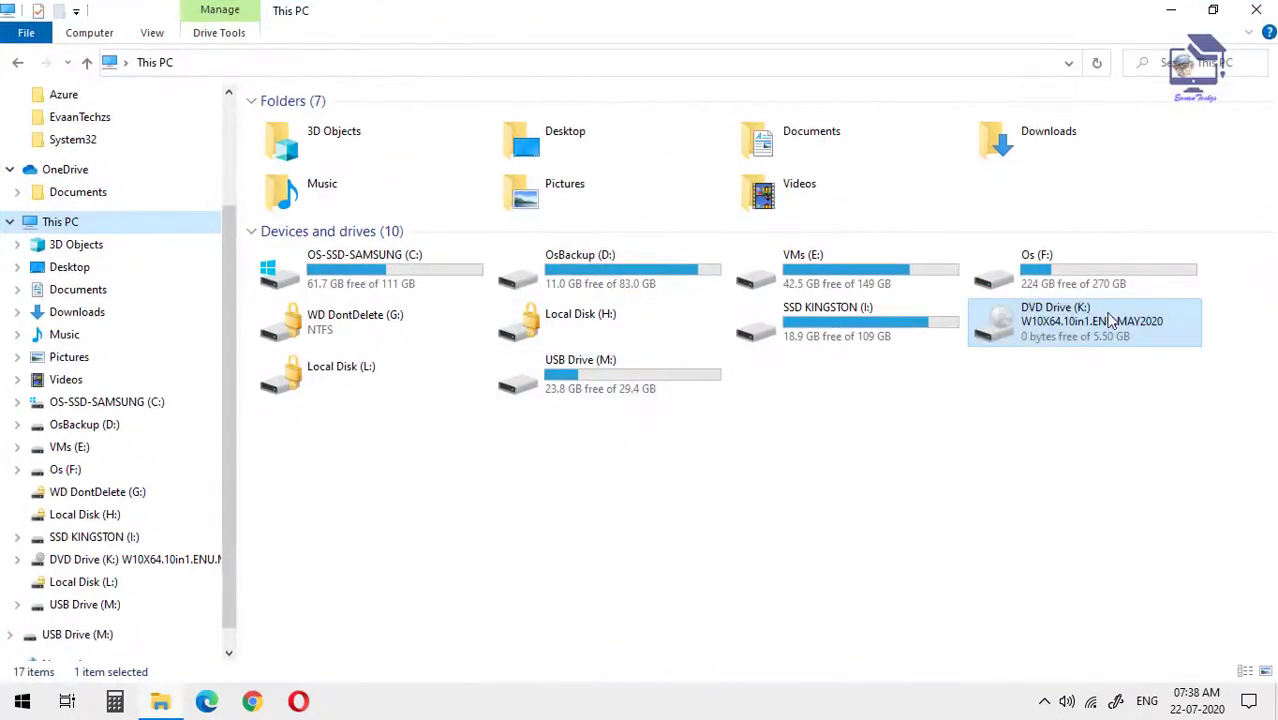
double_click(667, 373)
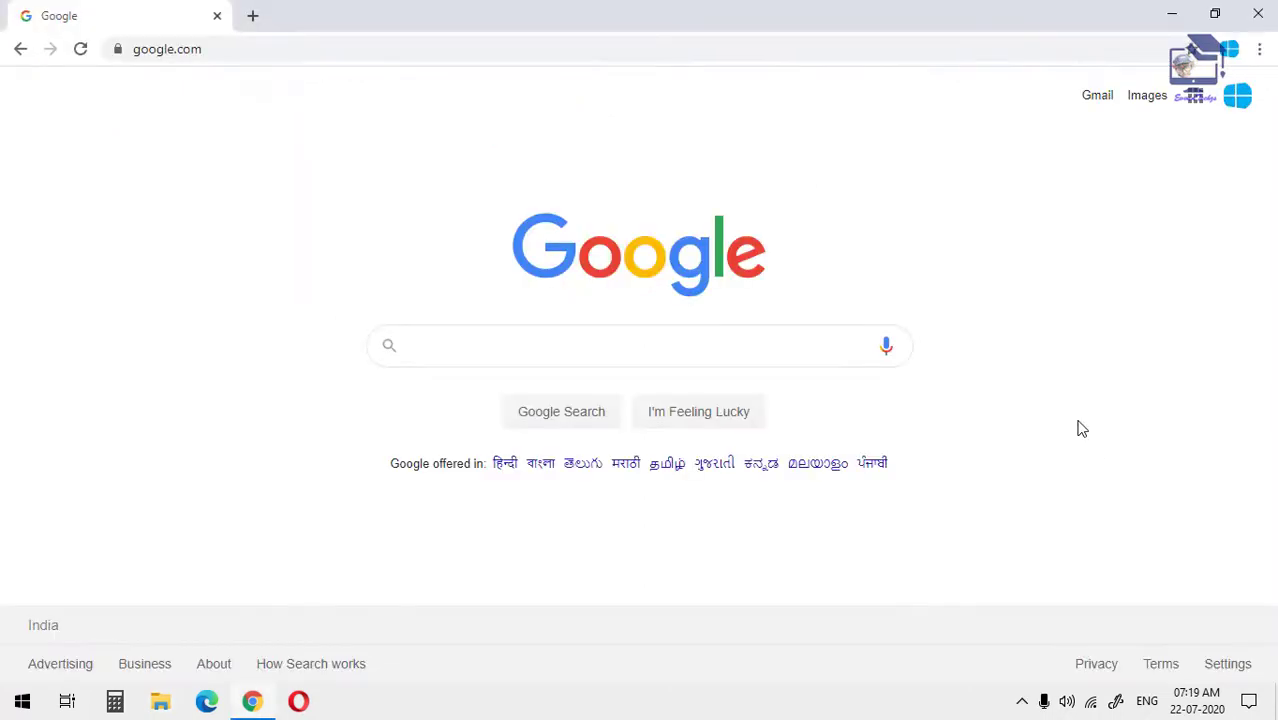
Step: In Chrome, search Google for rufus and download Rufus 3.11 Portable from the official rufus.ie website
click(614, 350)
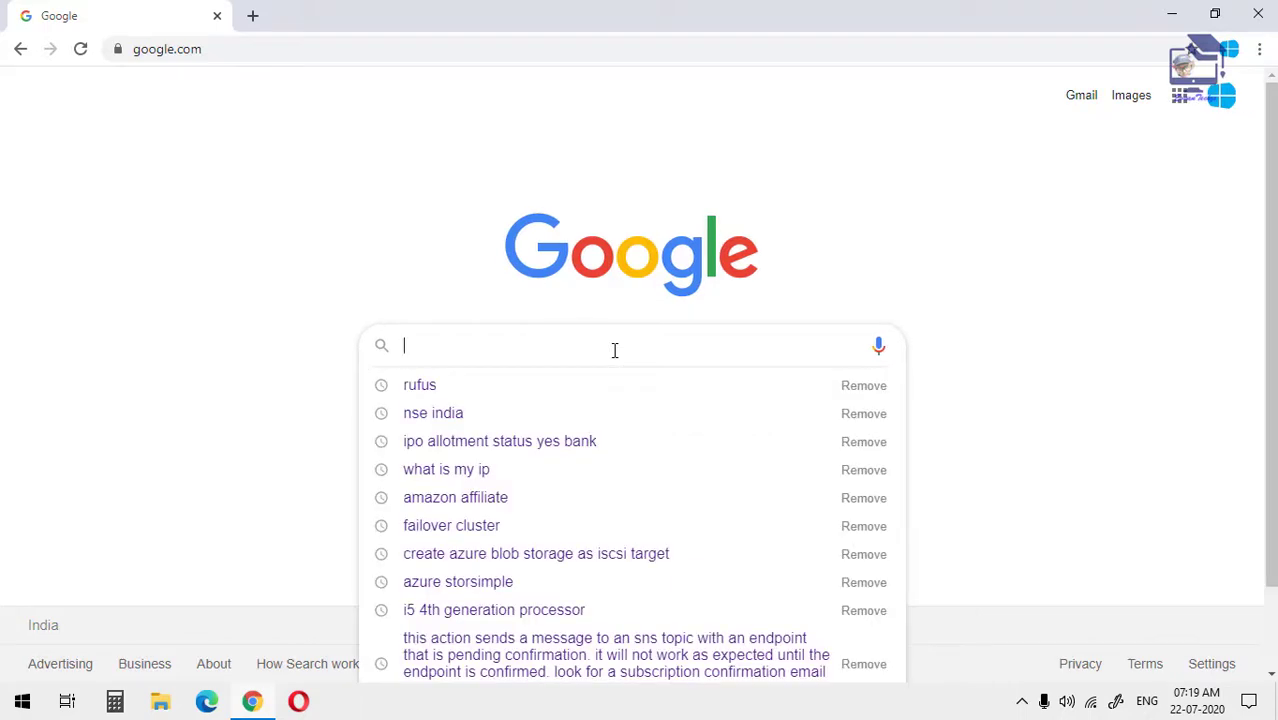
key(Down)
key(Return)
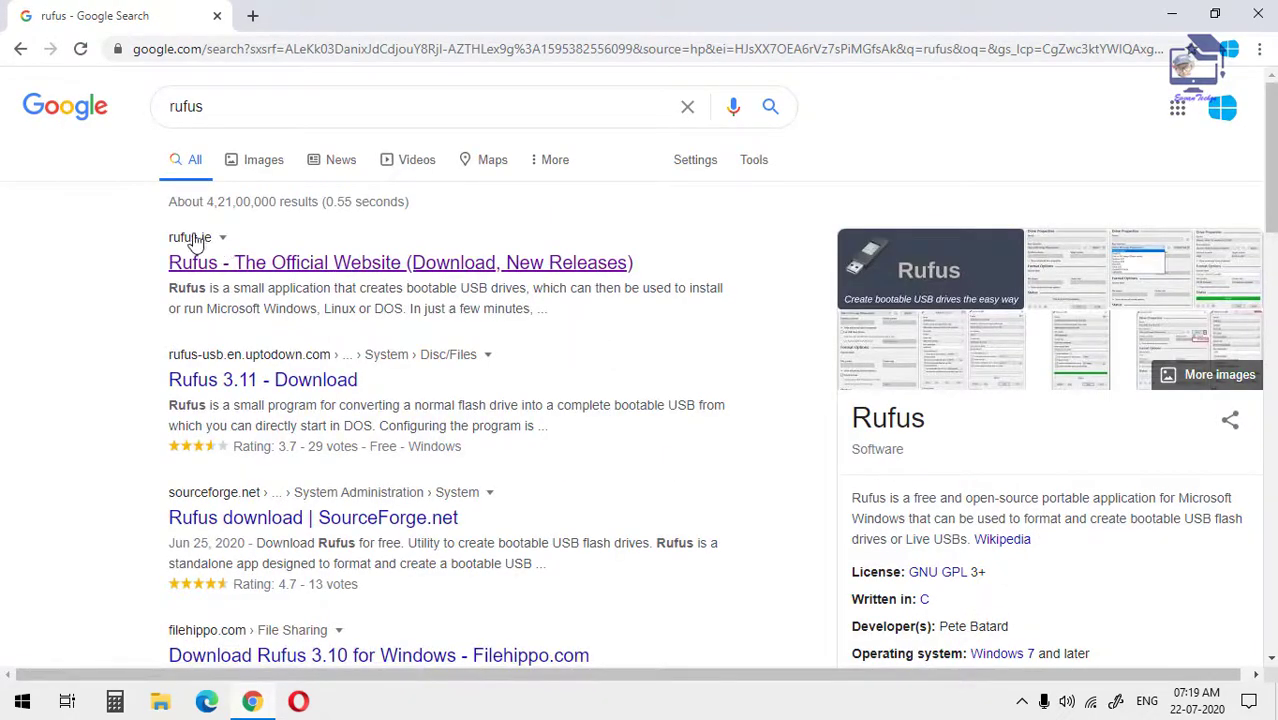
click(272, 265)
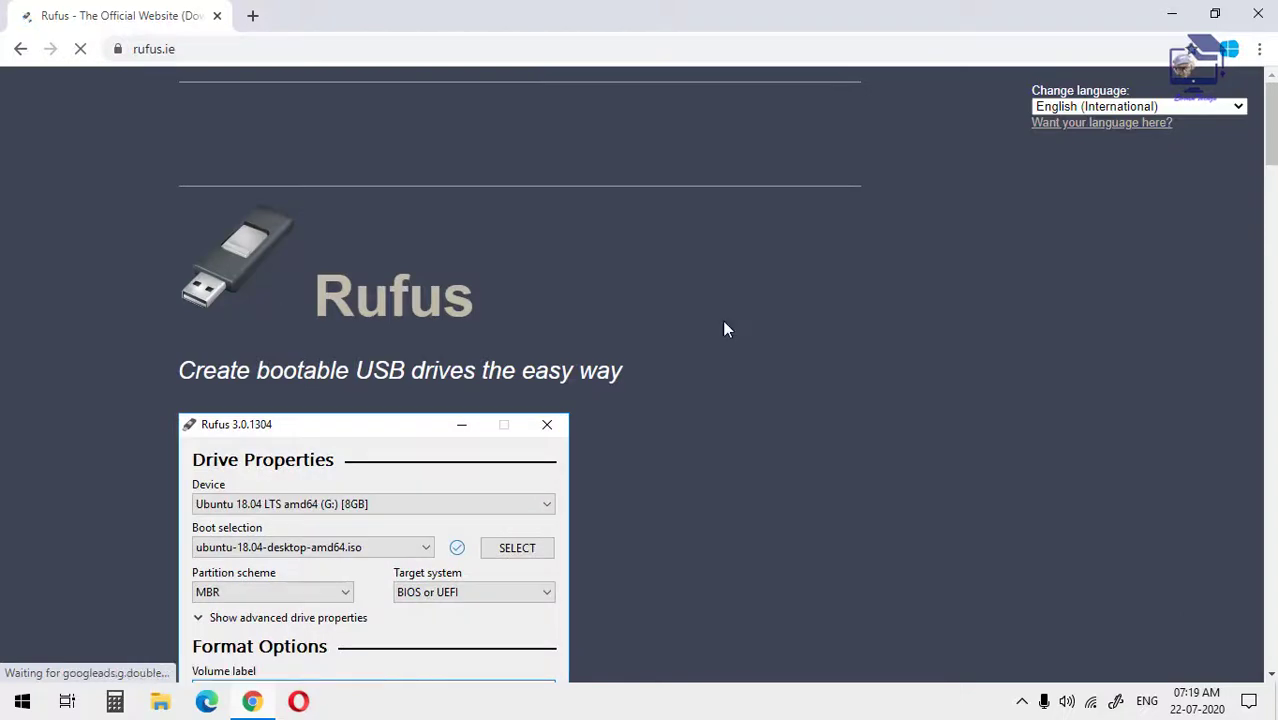
scroll(722, 325, down, 6)
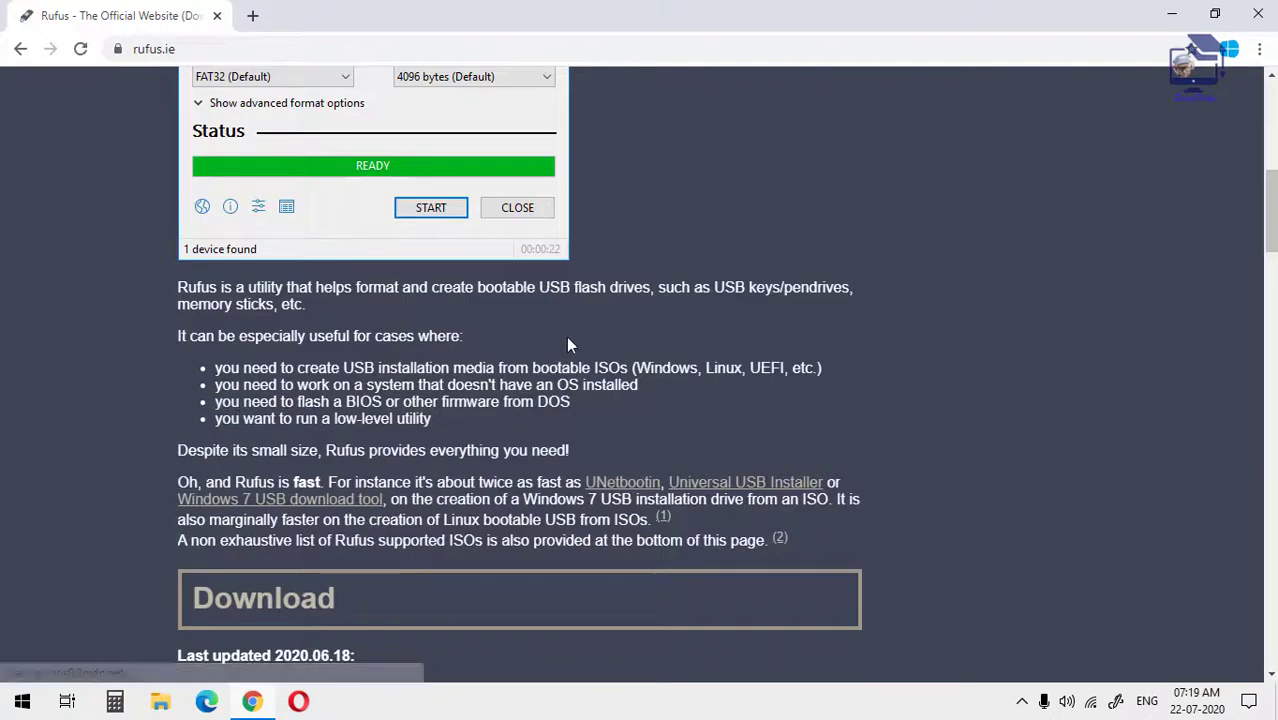
scroll(578, 330, down, 2)
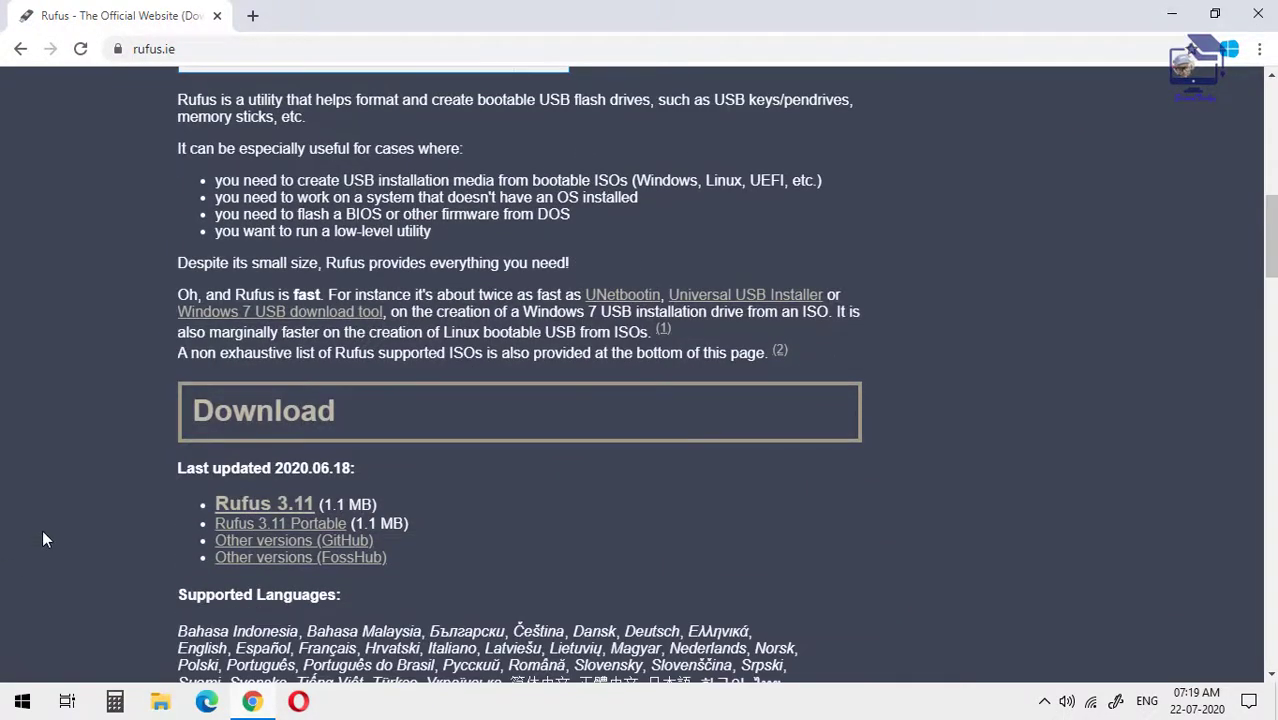
click(251, 530)
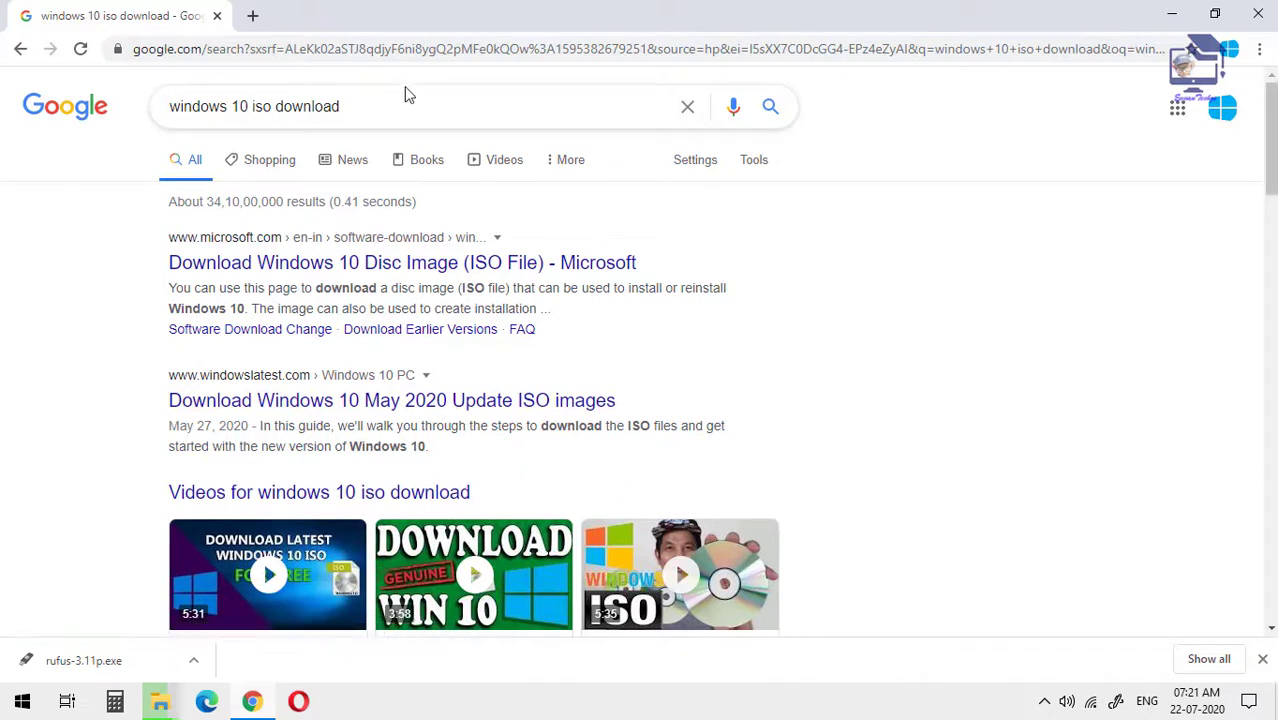
Step: Open Microsoft's Windows 10 Disc Image (ISO File) search result in a new tab and examine the download page
right_click(433, 268)
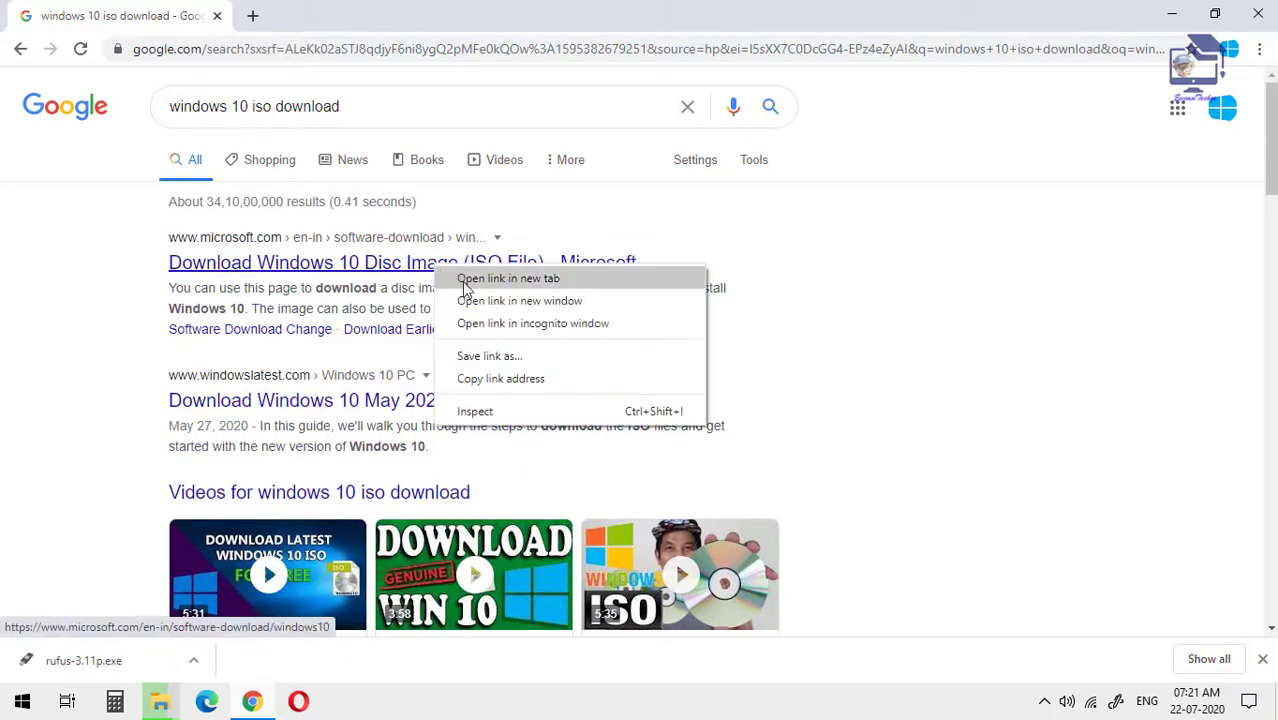
click(465, 279)
click(272, 16)
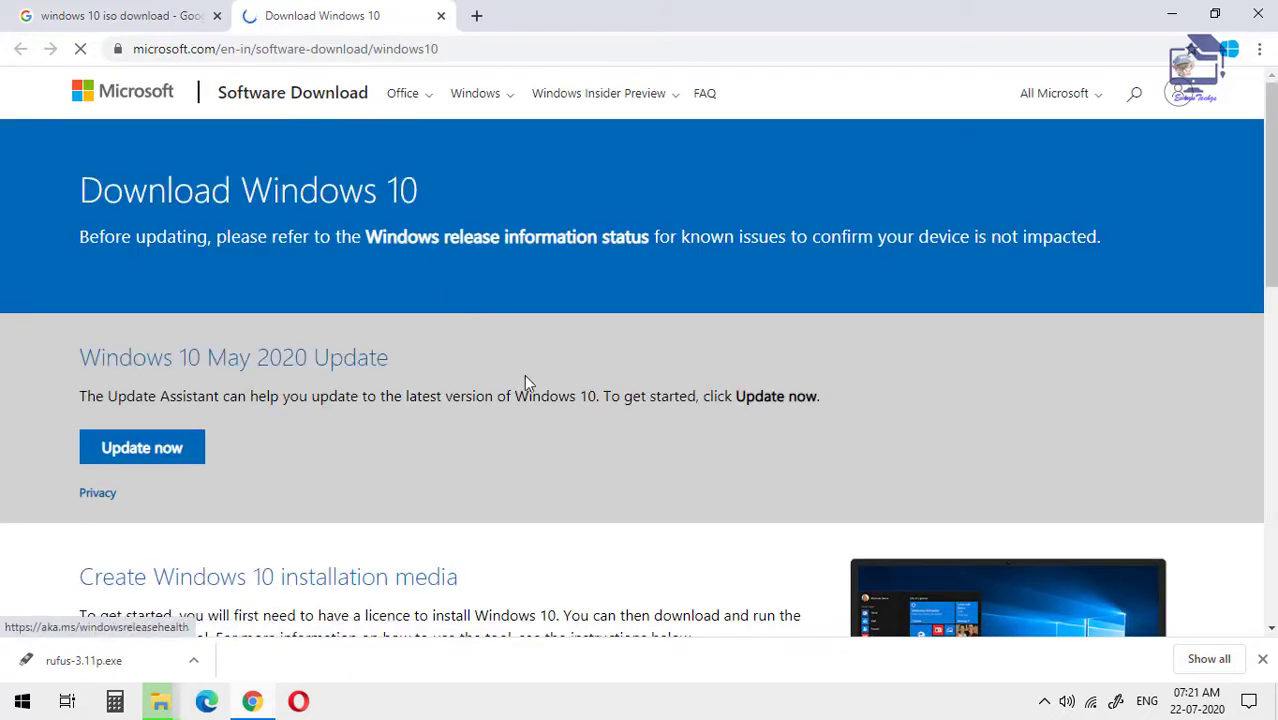
scroll(525, 385, down, 4)
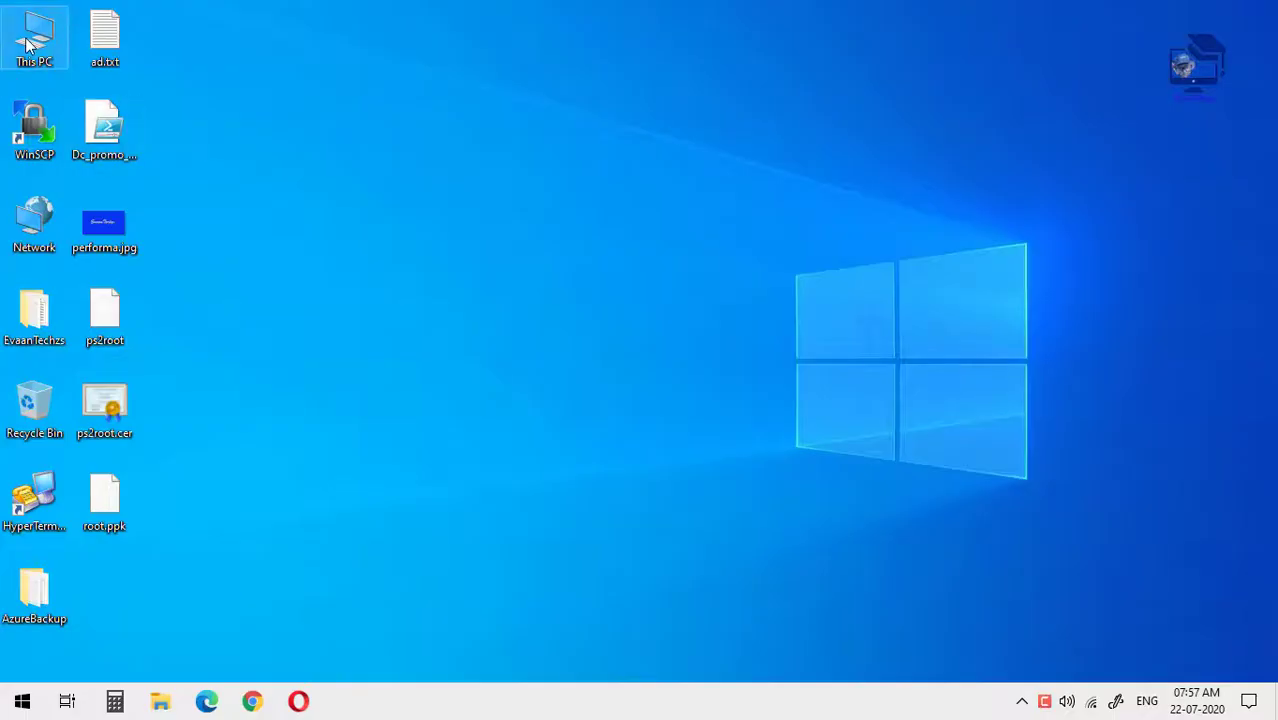
Step: Run rufus-3.11p.exe from the Downloads folder, decline online update checks, and minimize File Explorer behind the Rufus window
double_click(29, 42)
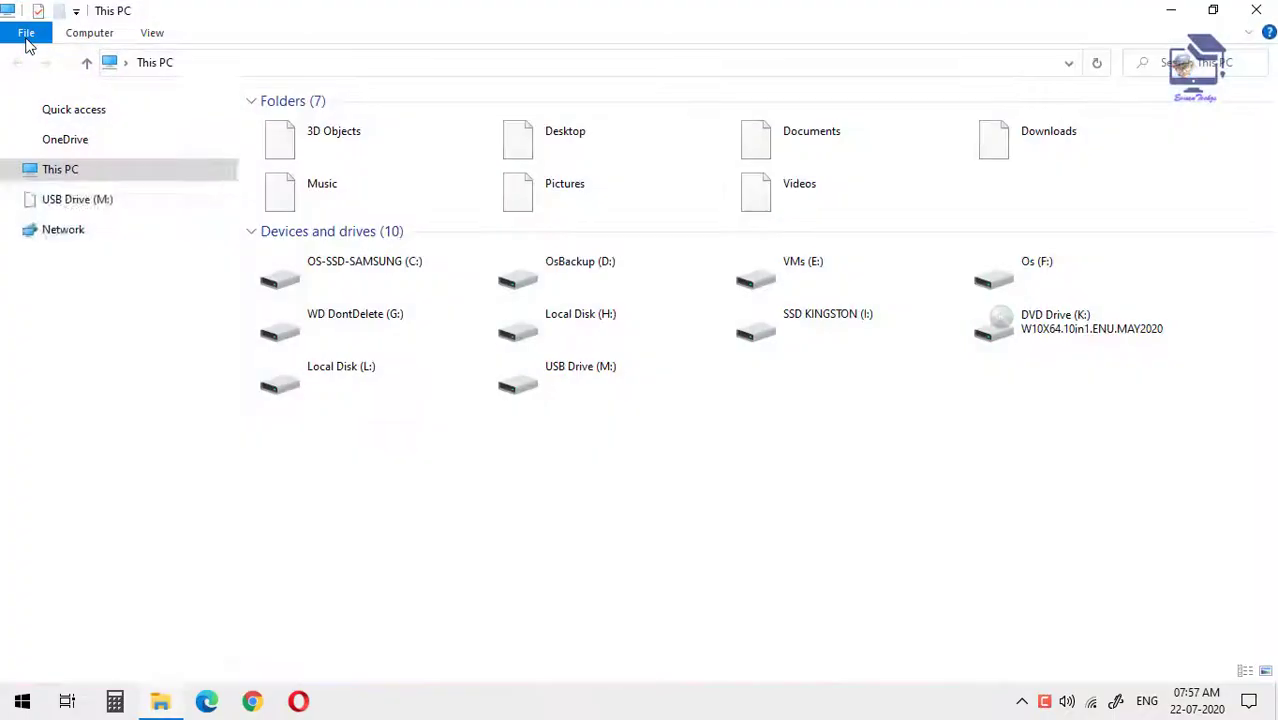
click(66, 158)
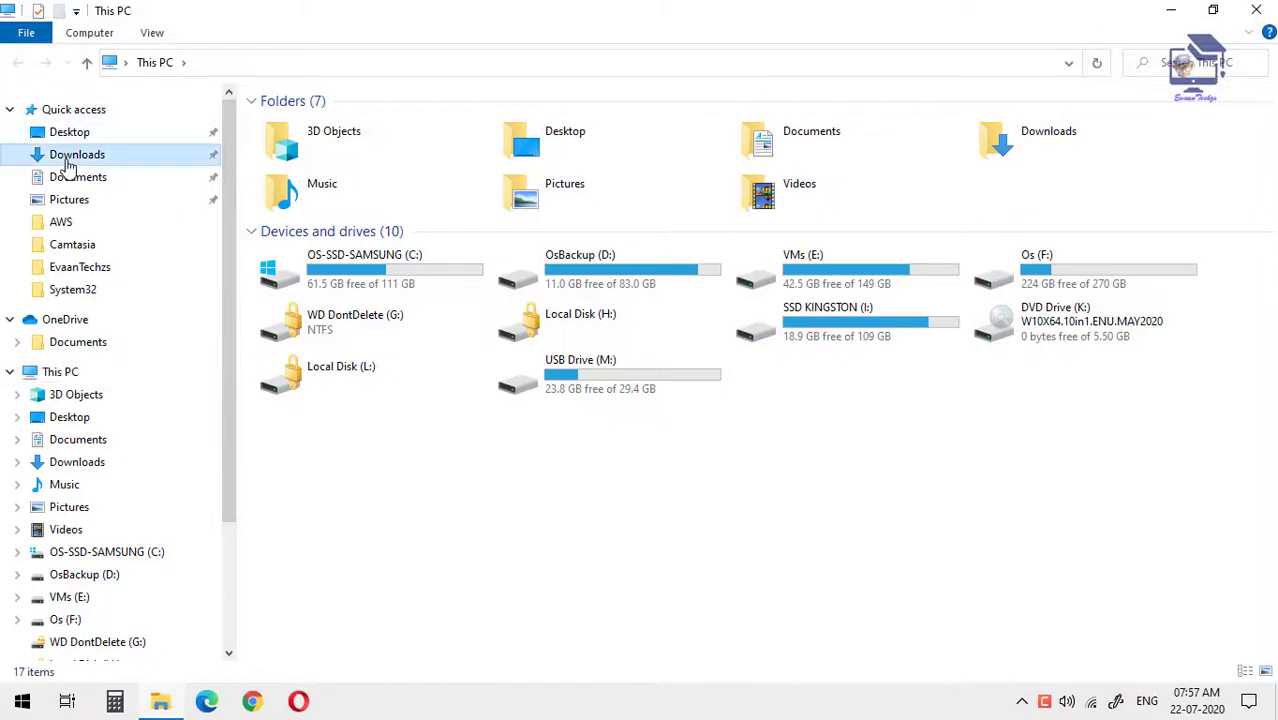
click(318, 152)
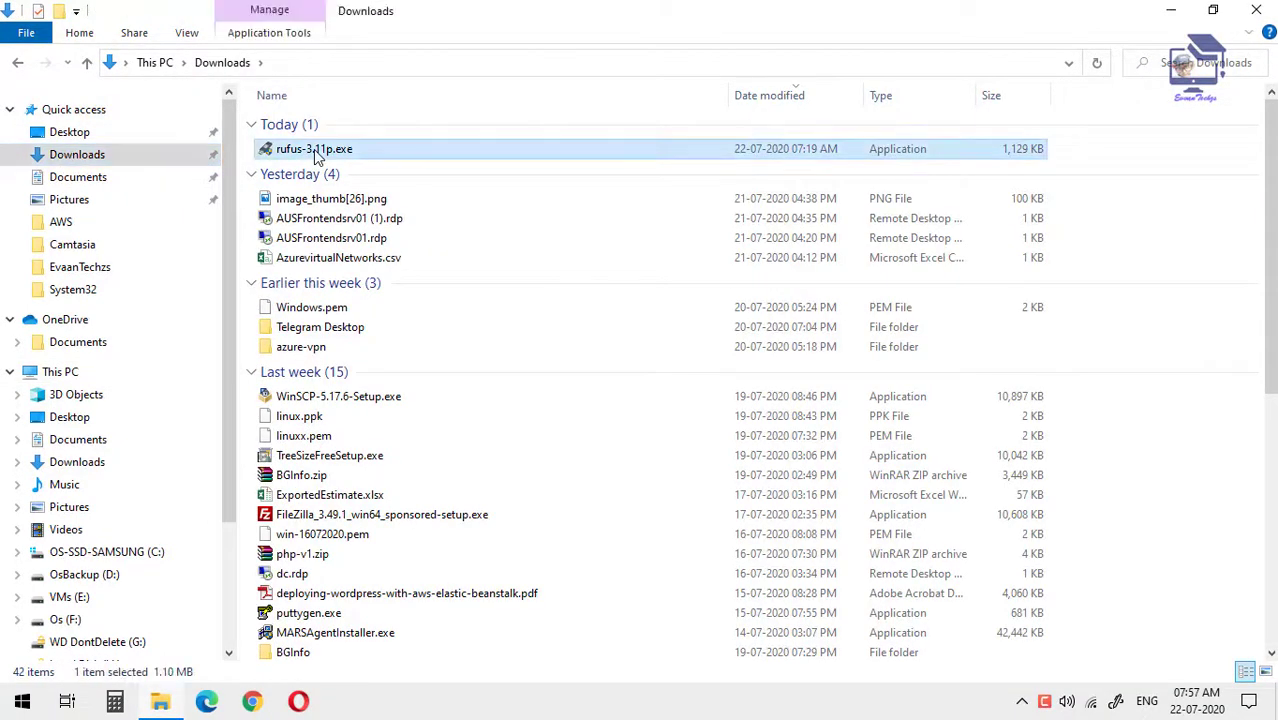
double_click(313, 151)
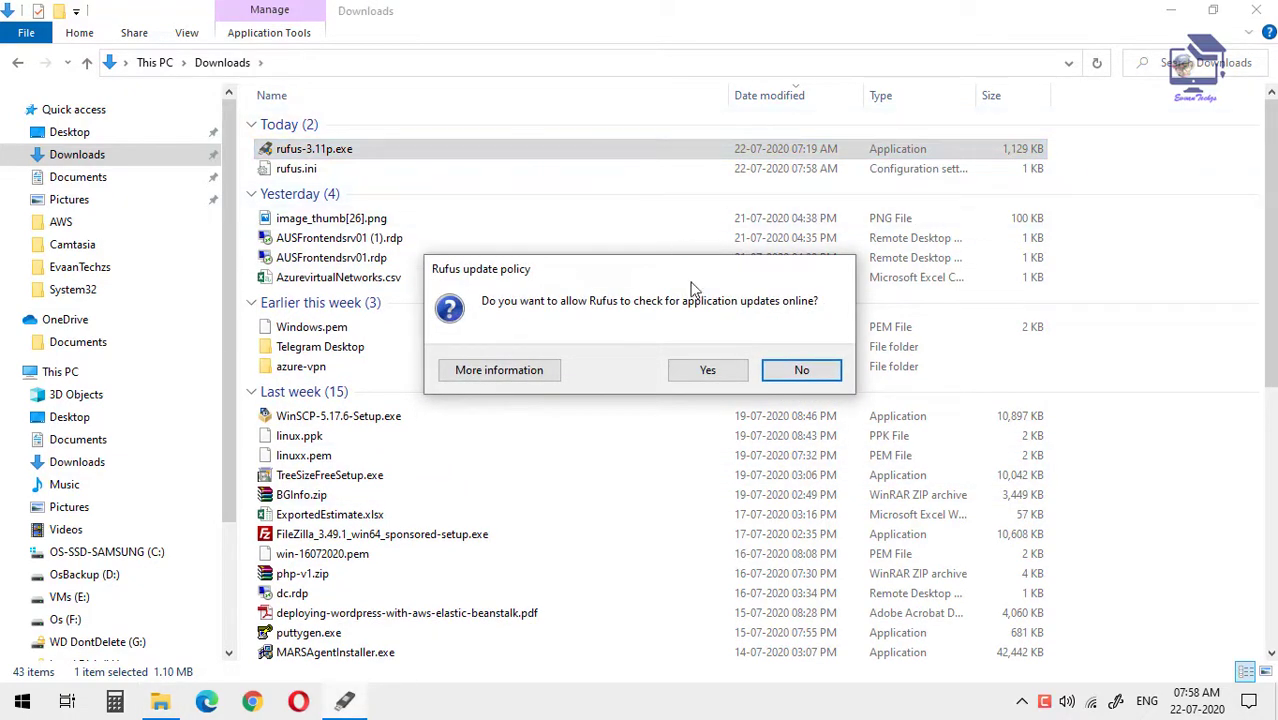
click(805, 372)
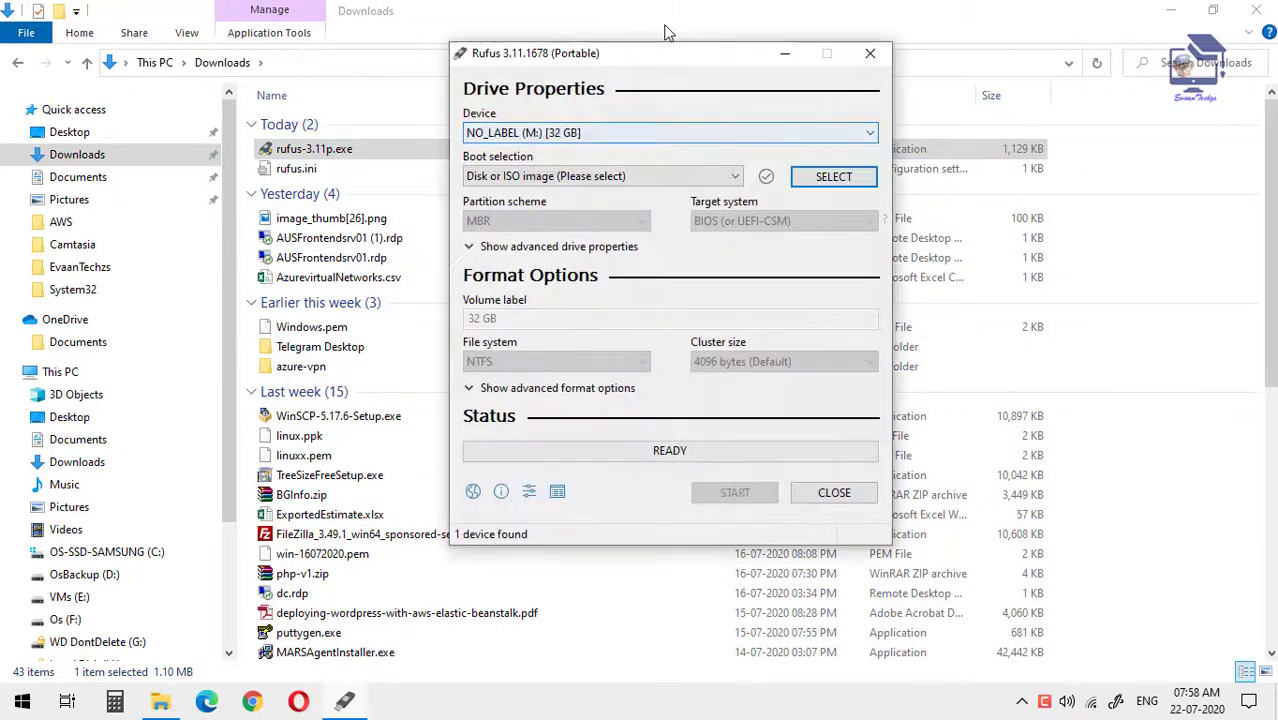
drag(650, 57, 623, 48)
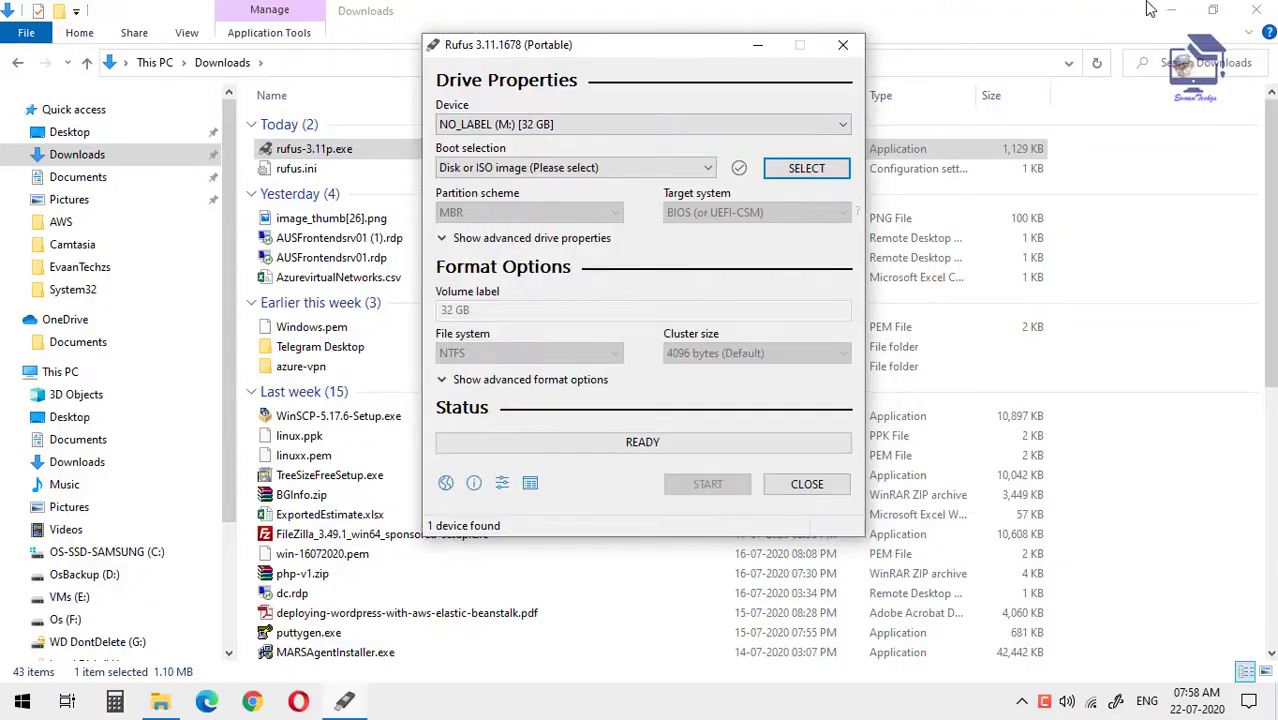
click(1170, 9)
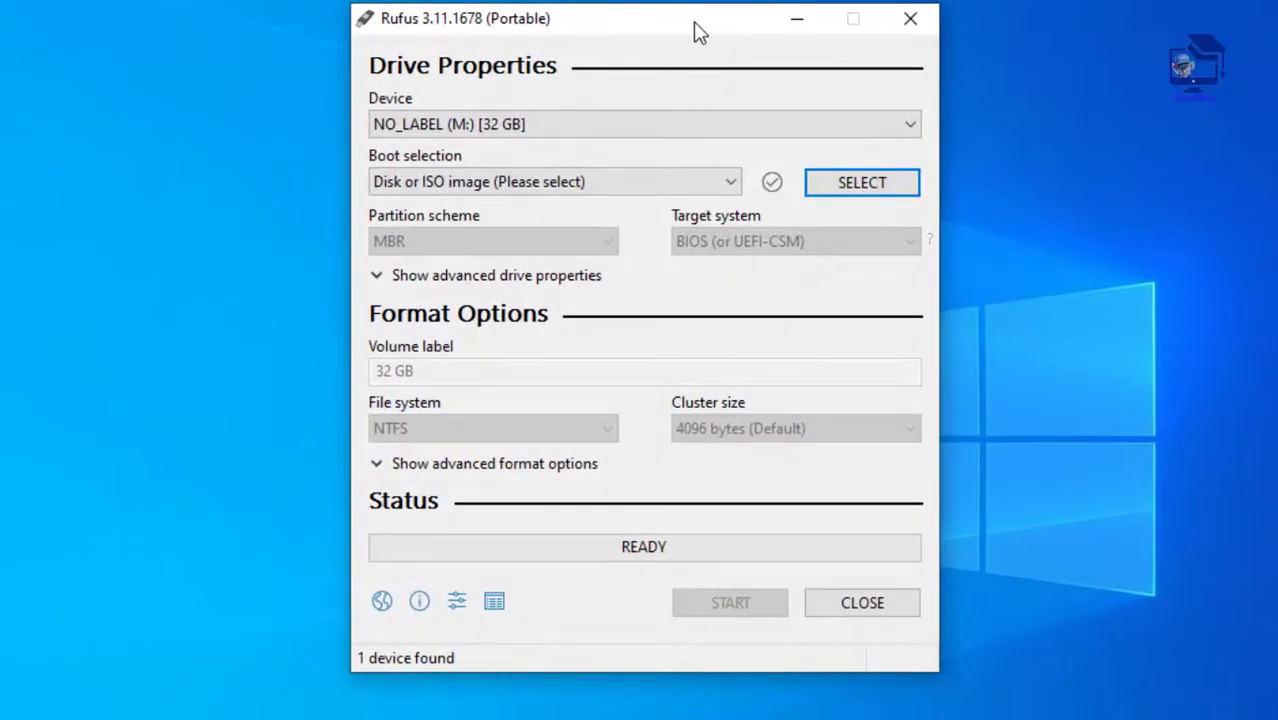
drag(688, 25, 636, 26)
Step: Keep NO_LABEL (M:) [32 GB] as the device and load W10X64.Pro.ENU.MAY2020 2004.ISO from Downloads as the boot image
click(484, 122)
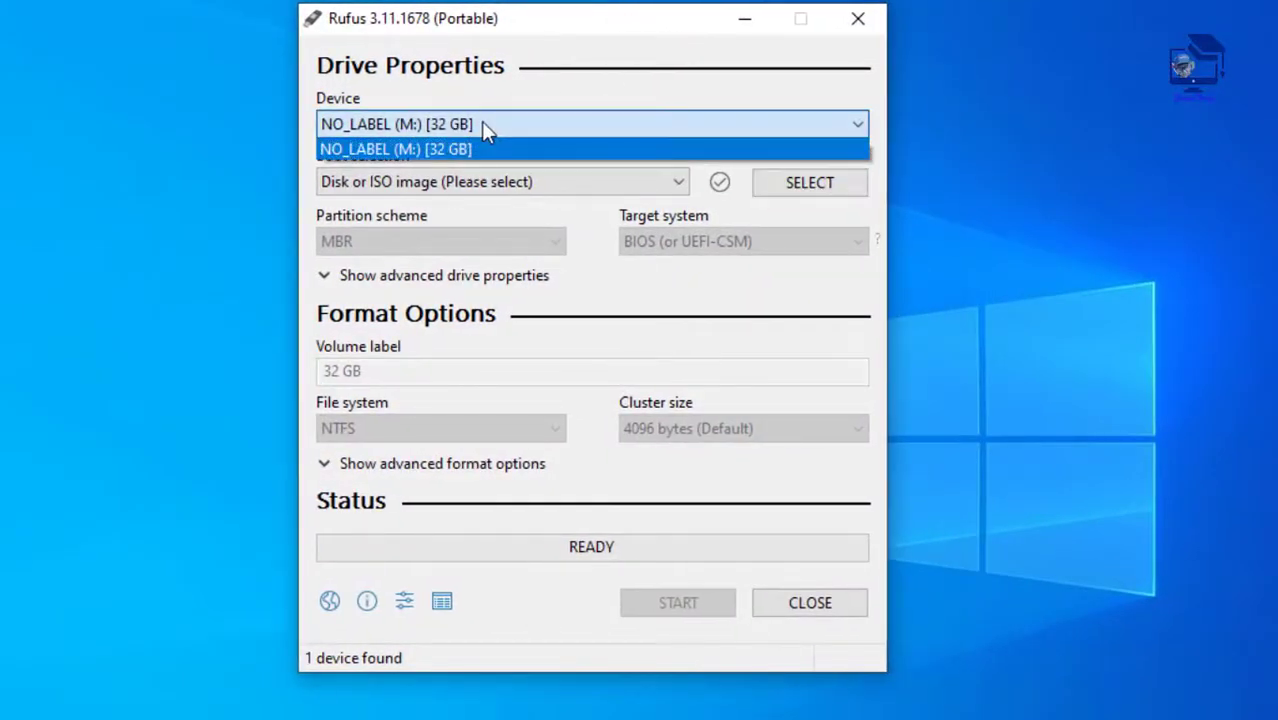
click(481, 121)
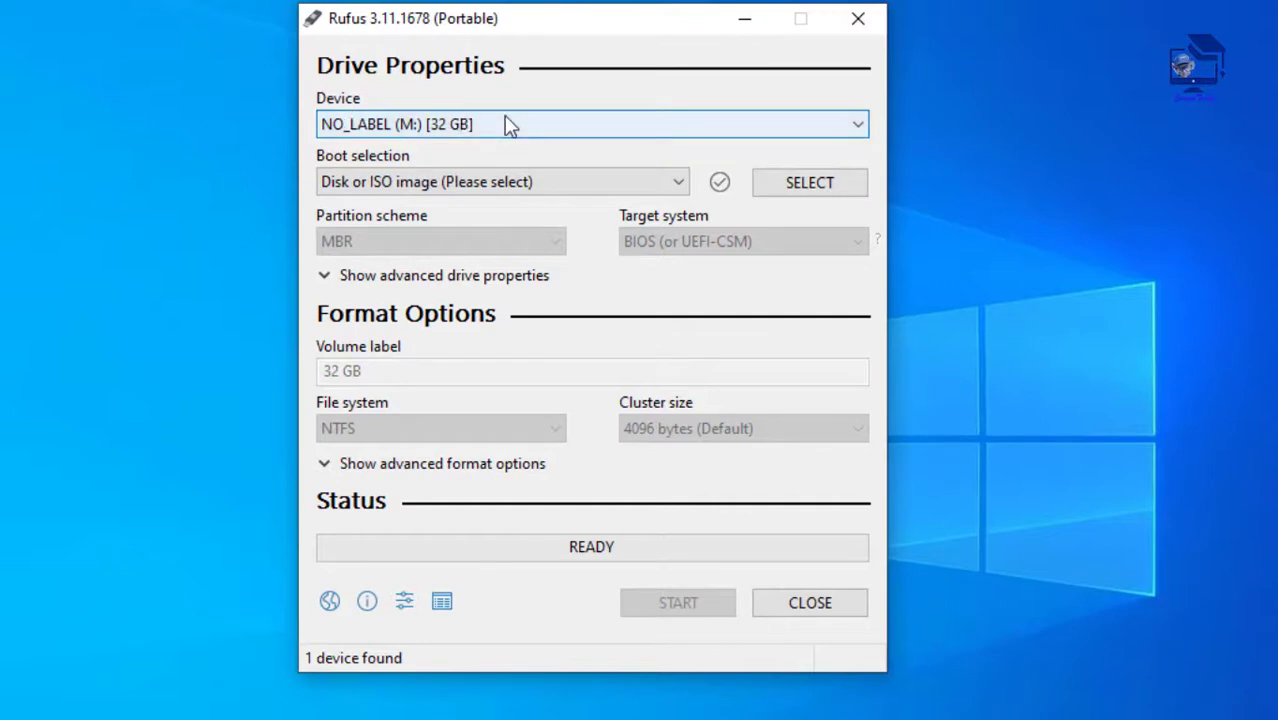
click(803, 189)
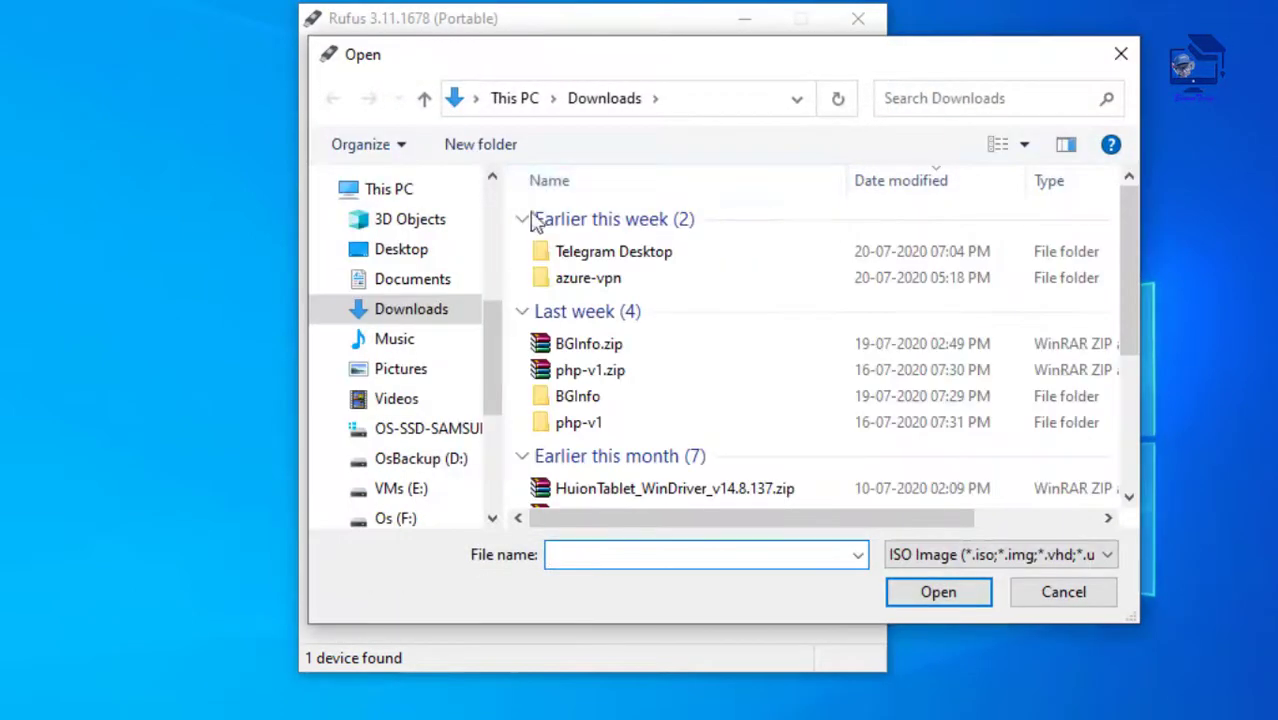
scroll(657, 365, down, 3)
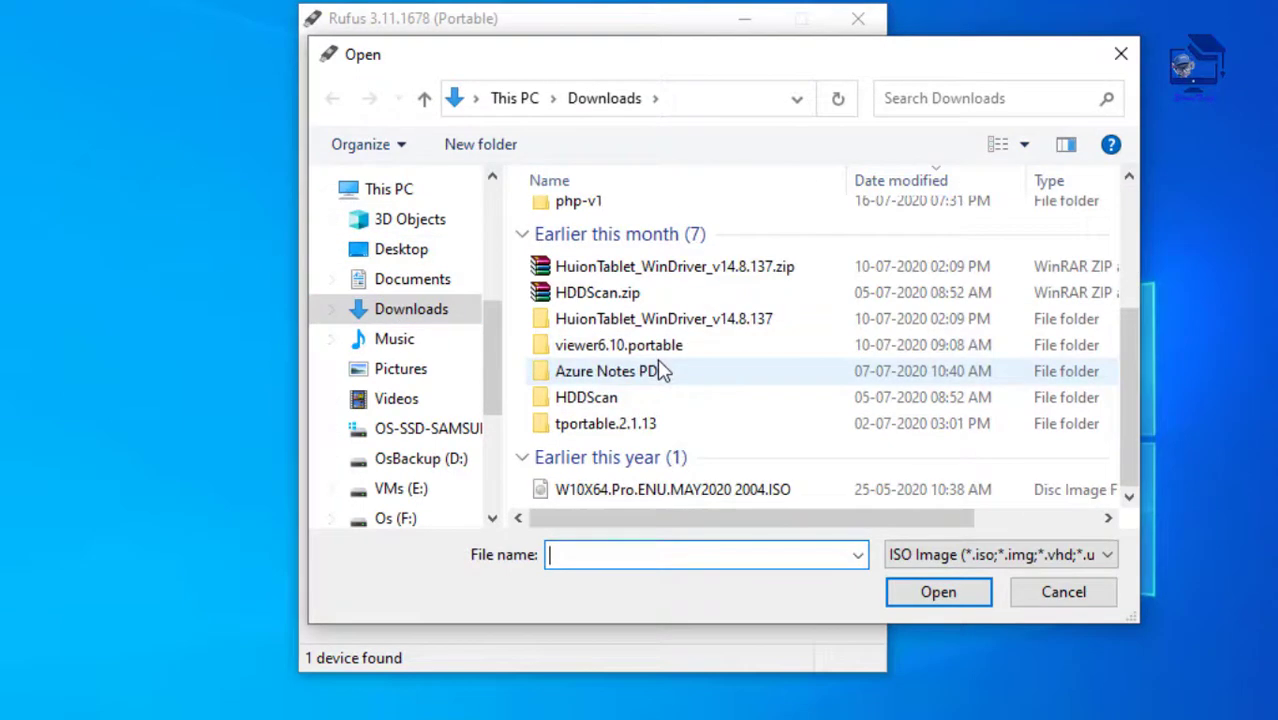
double_click(642, 490)
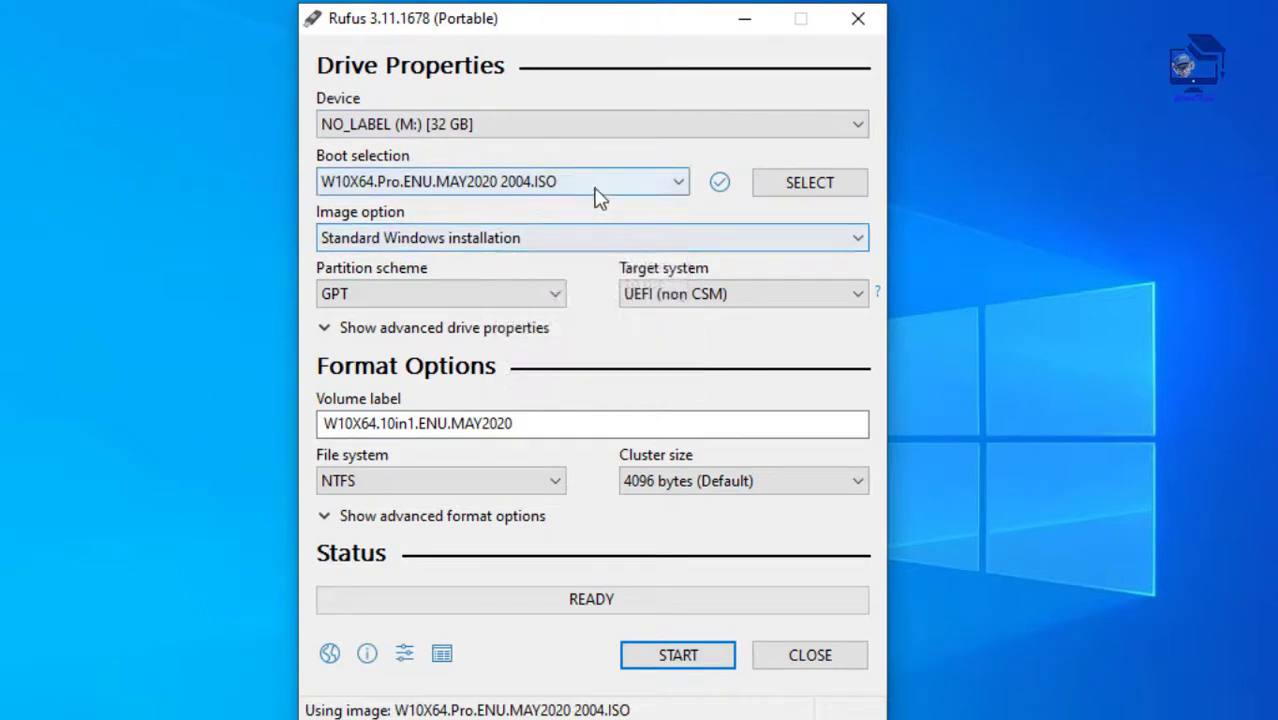
Step: Set the partition scheme to MBR with target system BIOS (or UEFI-CSM), keeping Standard Windows installation as the image option
click(490, 299)
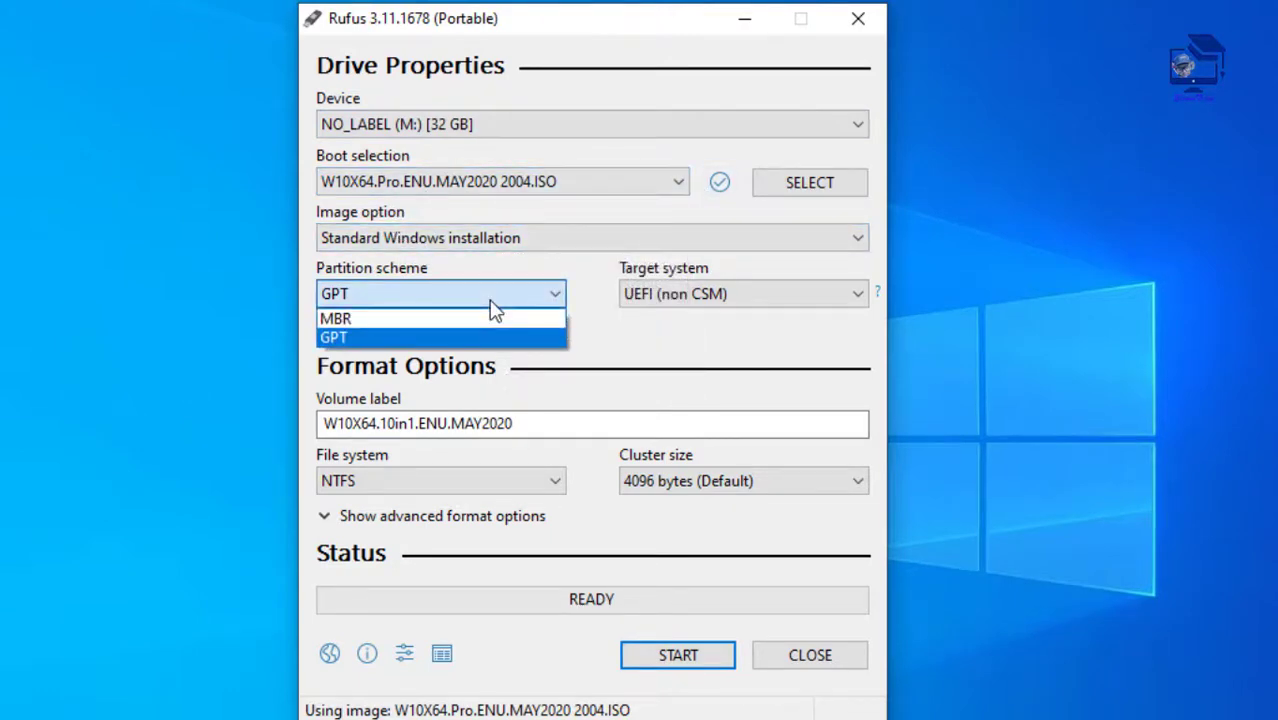
click(492, 303)
click(665, 292)
click(665, 292)
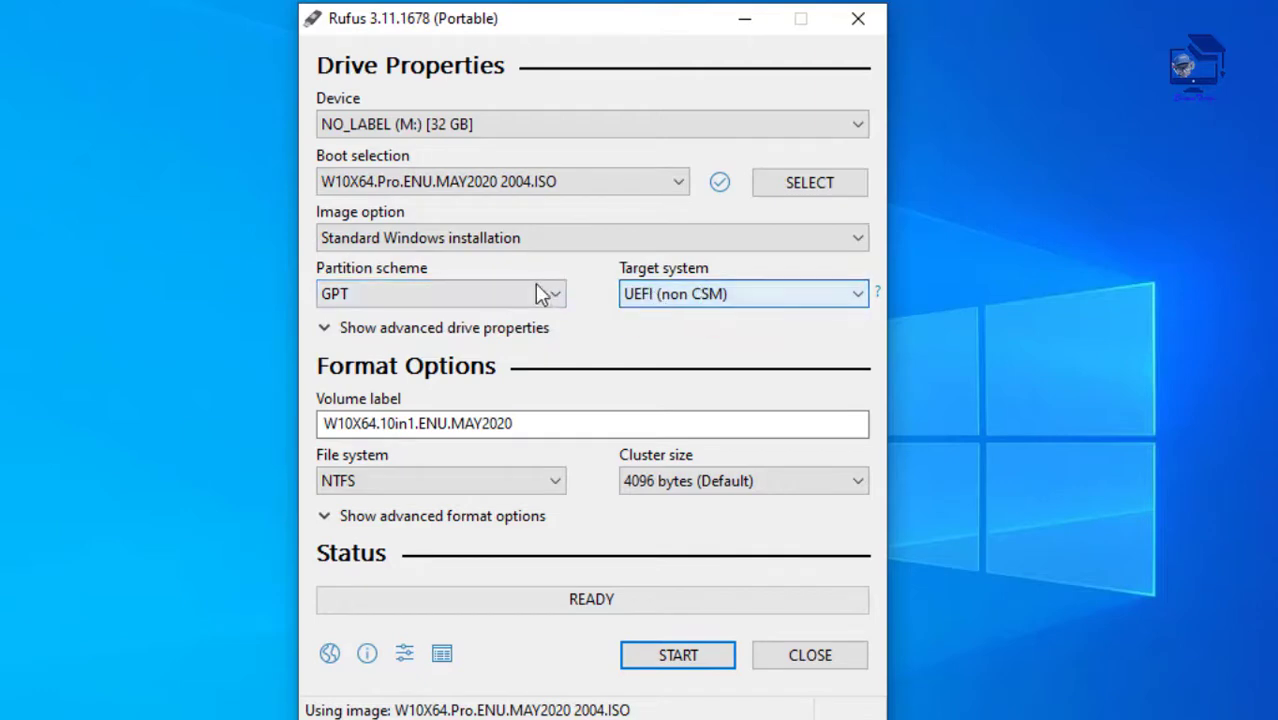
click(535, 293)
click(440, 318)
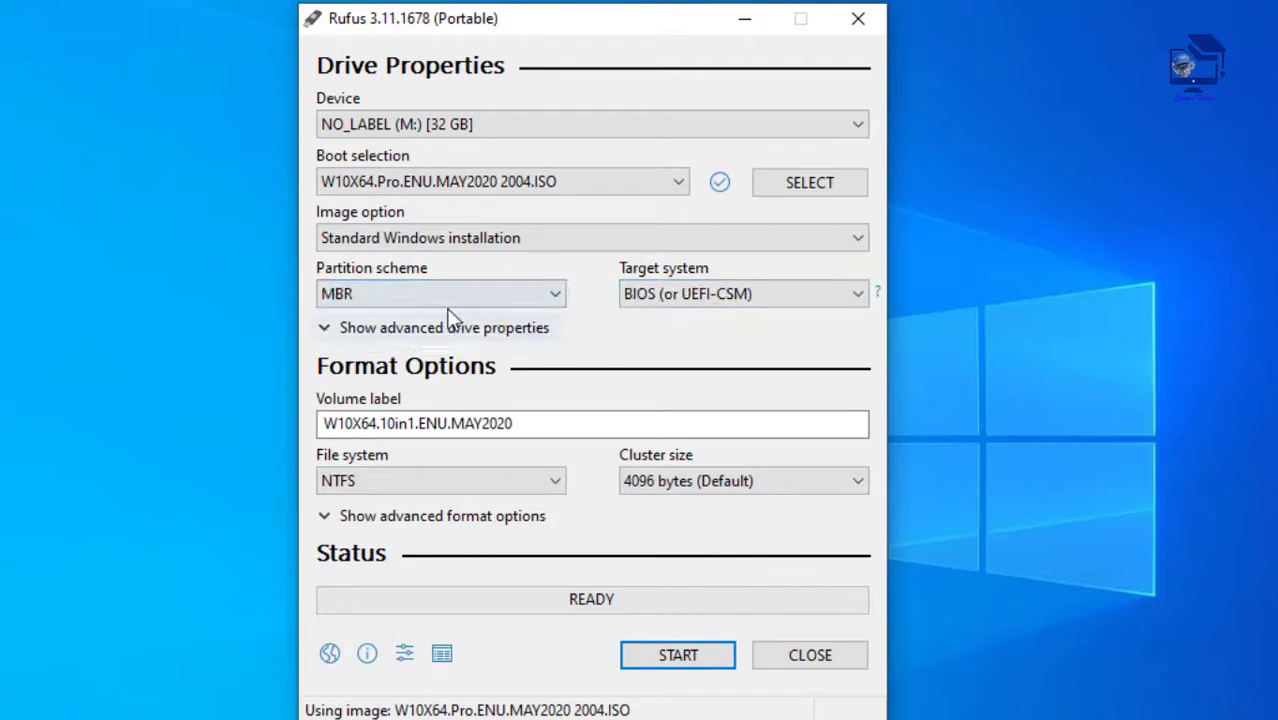
click(676, 299)
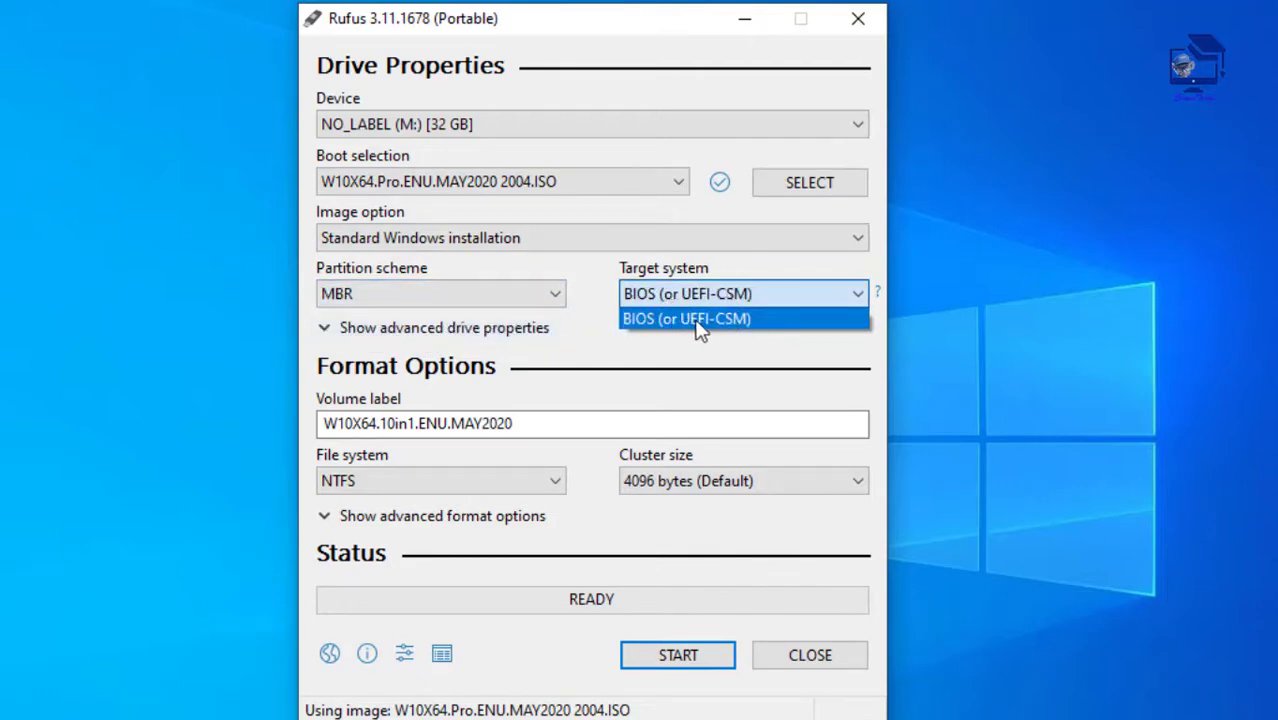
click(701, 327)
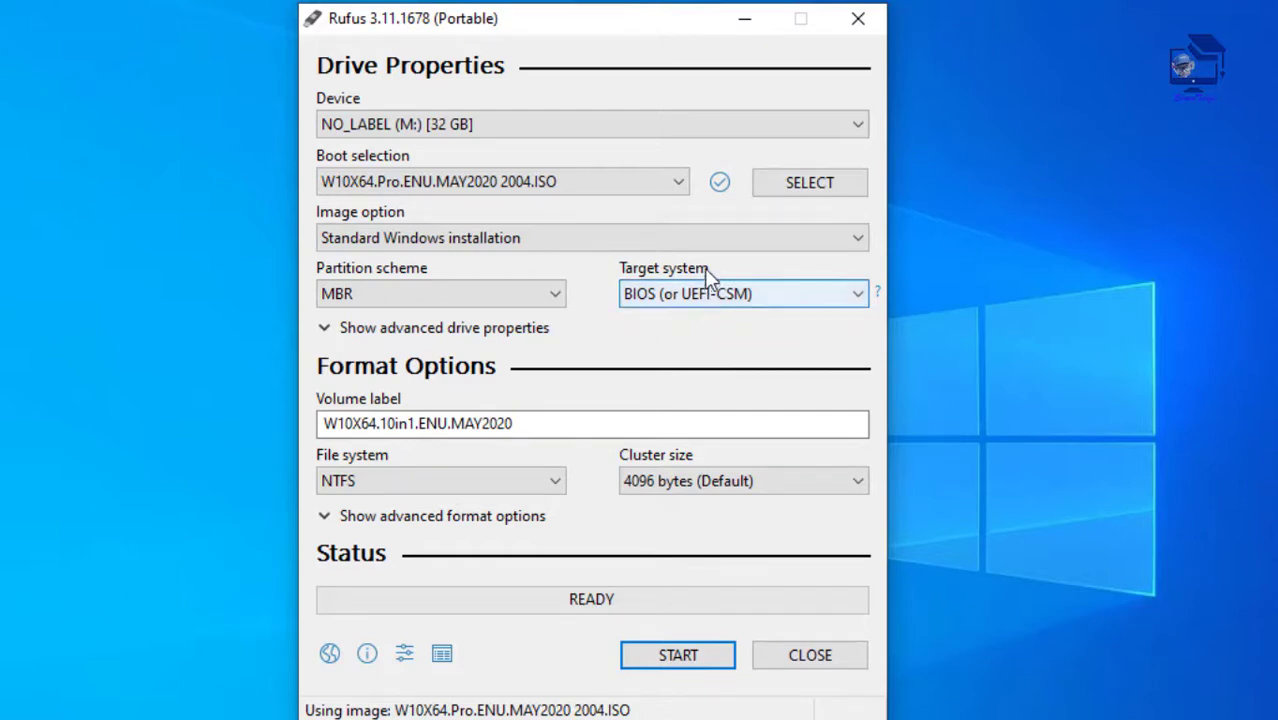
click(613, 238)
click(613, 237)
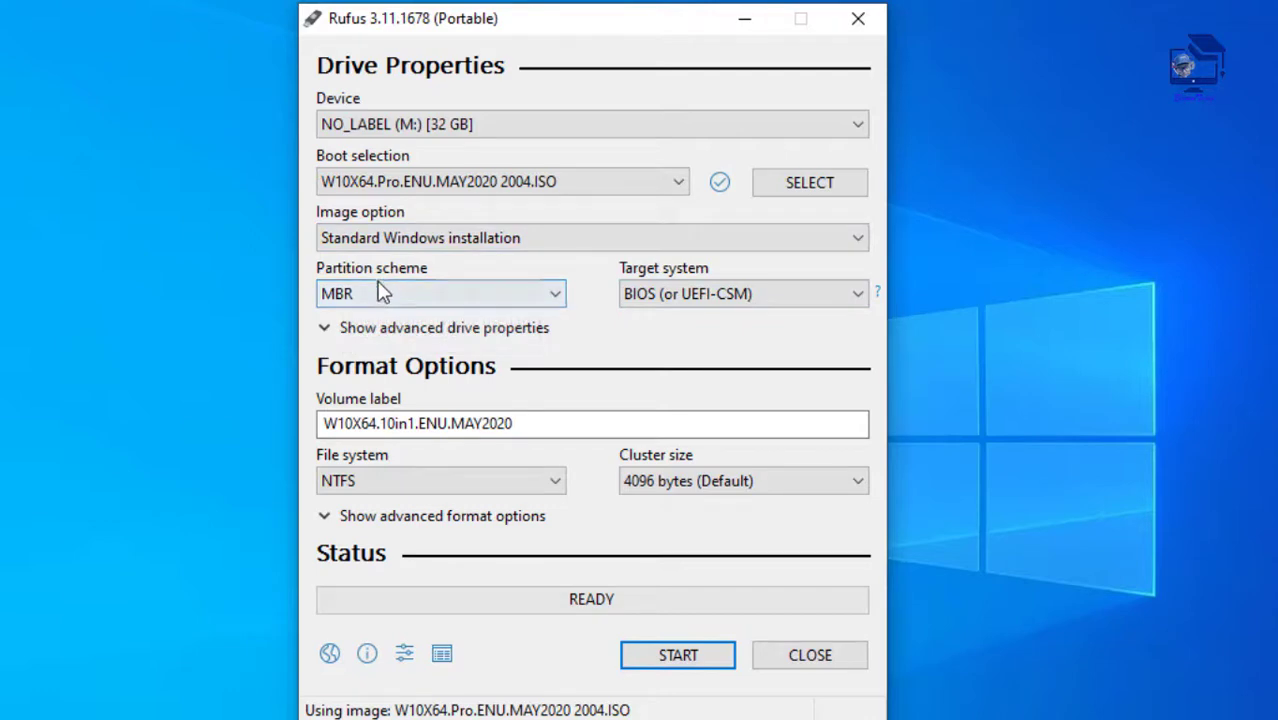
click(538, 293)
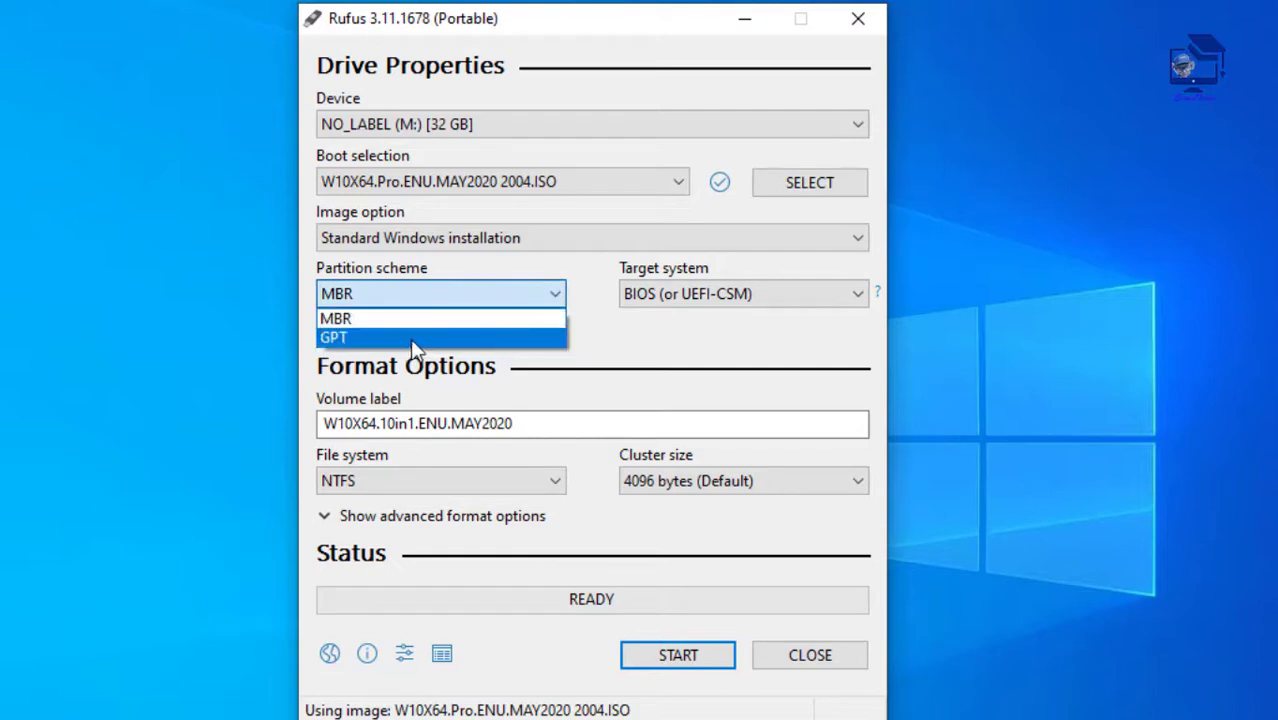
click(480, 296)
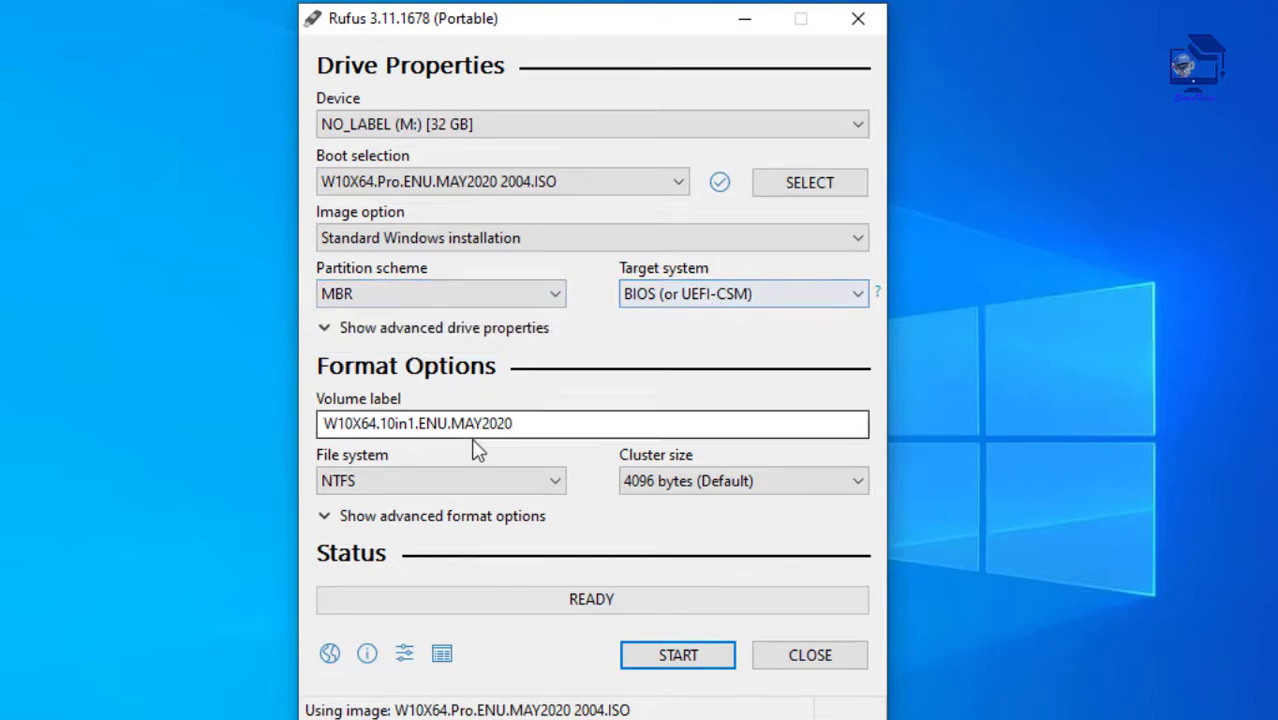
Step: Replace the volume label with WIN10
drag(570, 423, 290, 424)
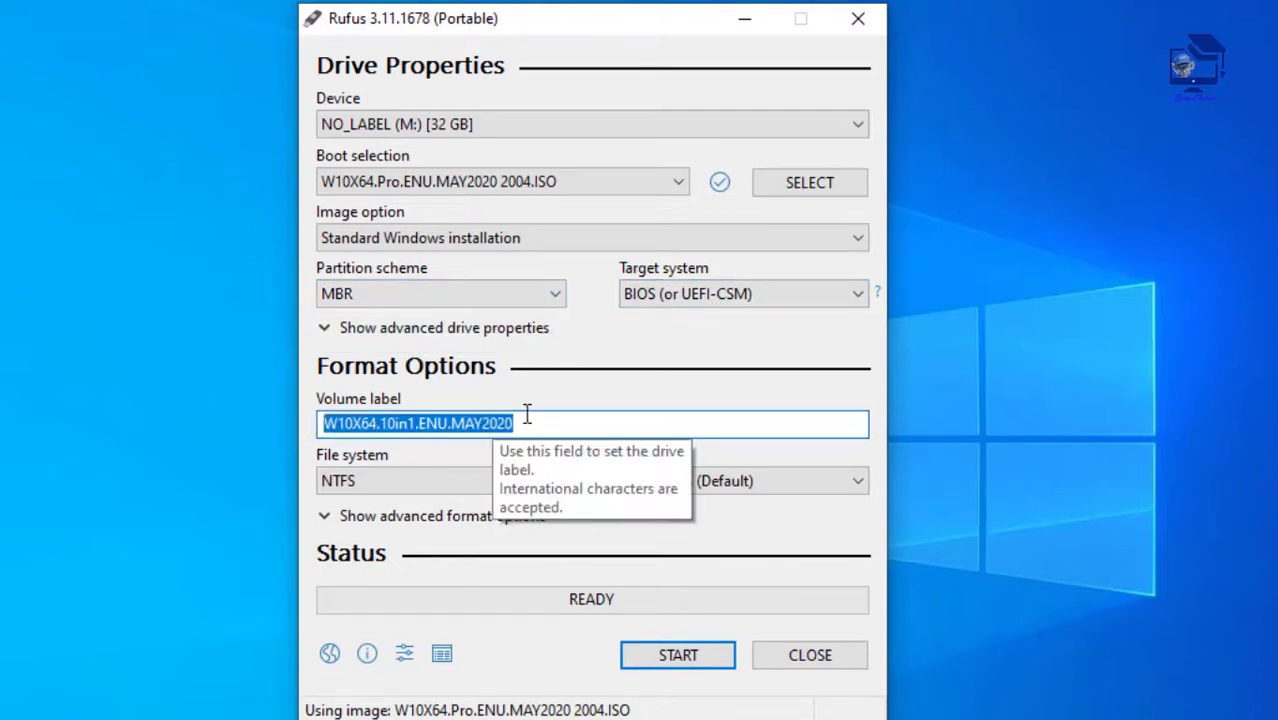
text(EN)
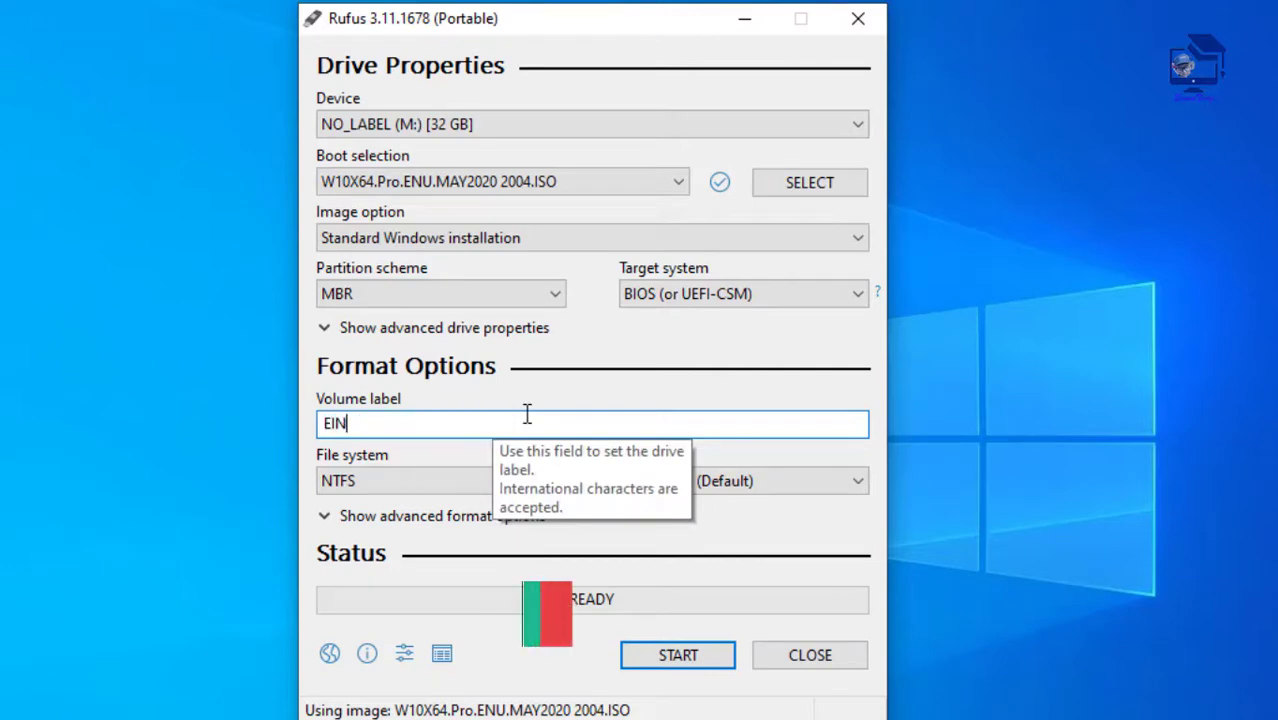
key(BackSpace)
key(BackSpace)
text(WIN)
key(BackSpace)
key(BackSpace)
key(BackSpace)
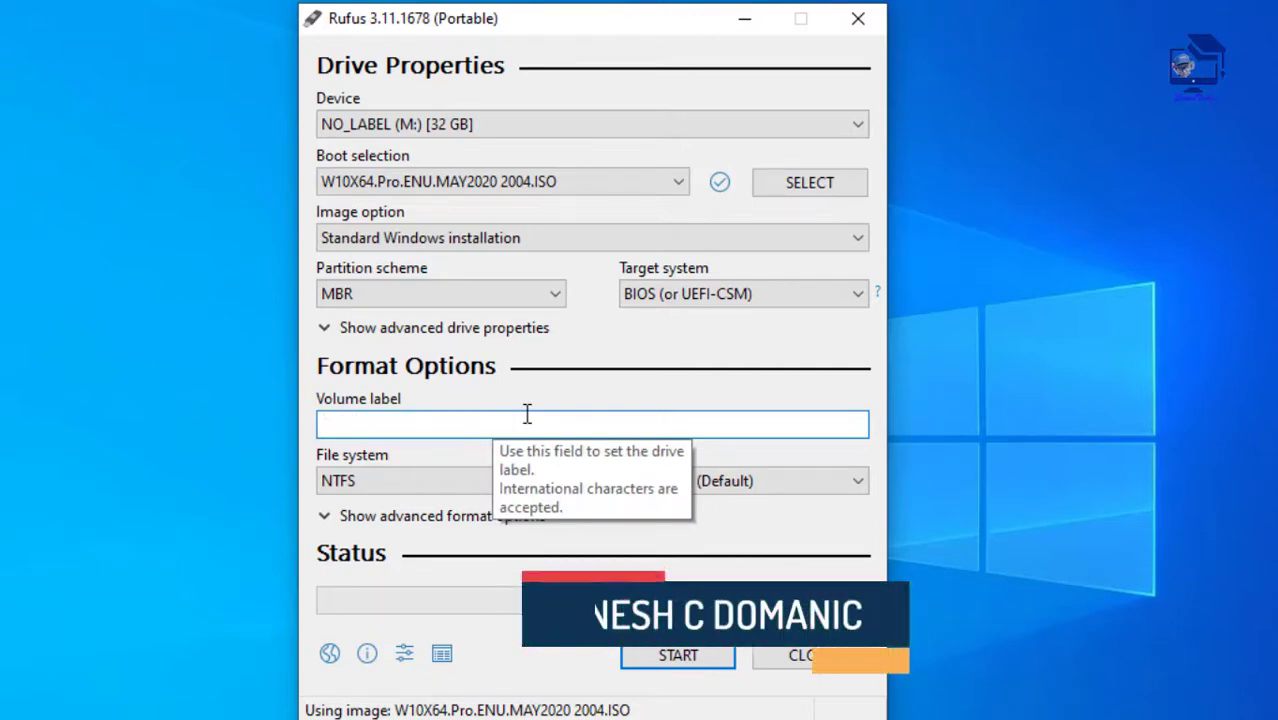
text(WIN10)
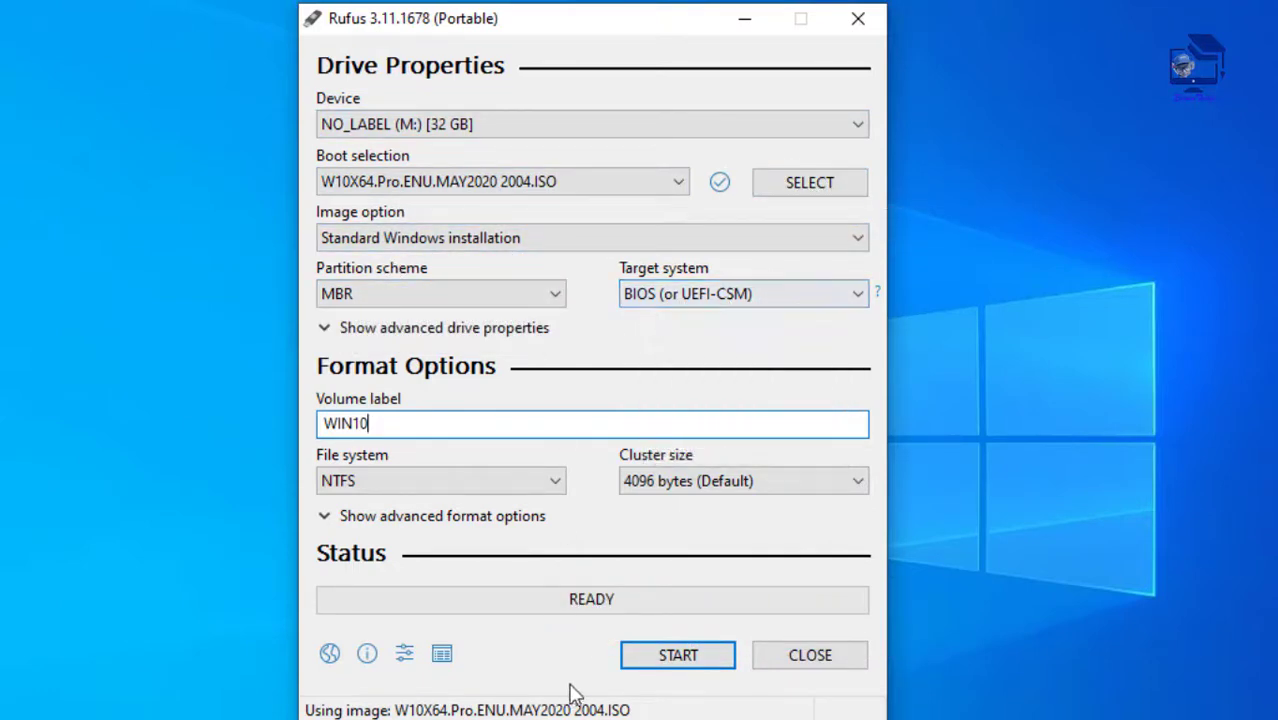
Step: Start writing the Windows 10 image to USB drive M:, accepting that all data on the device is destroyed
click(685, 664)
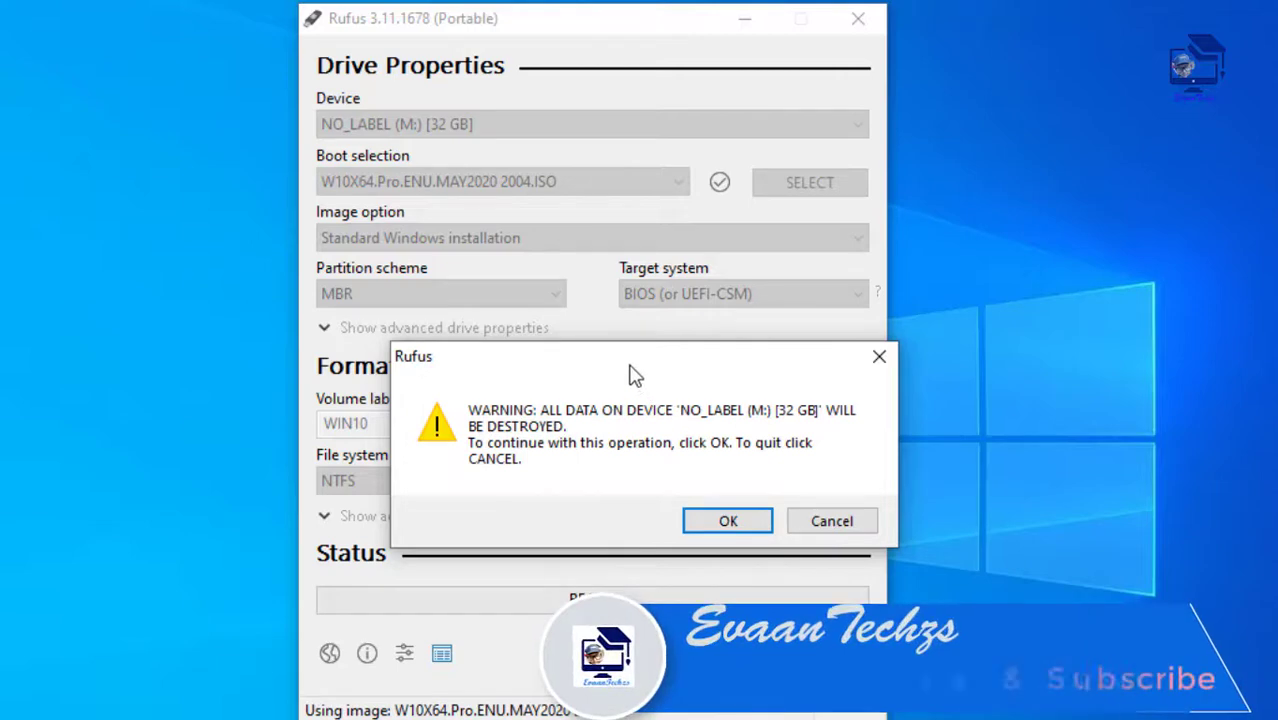
drag(631, 372, 594, 356)
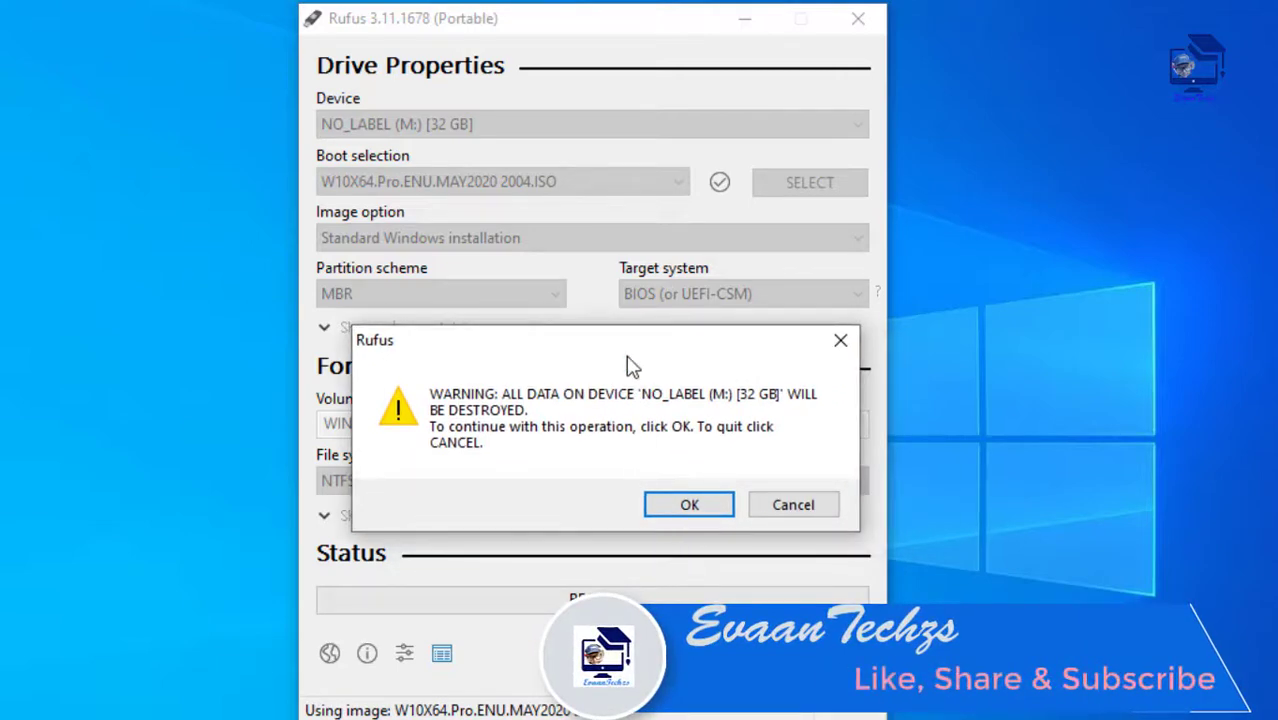
click(690, 506)
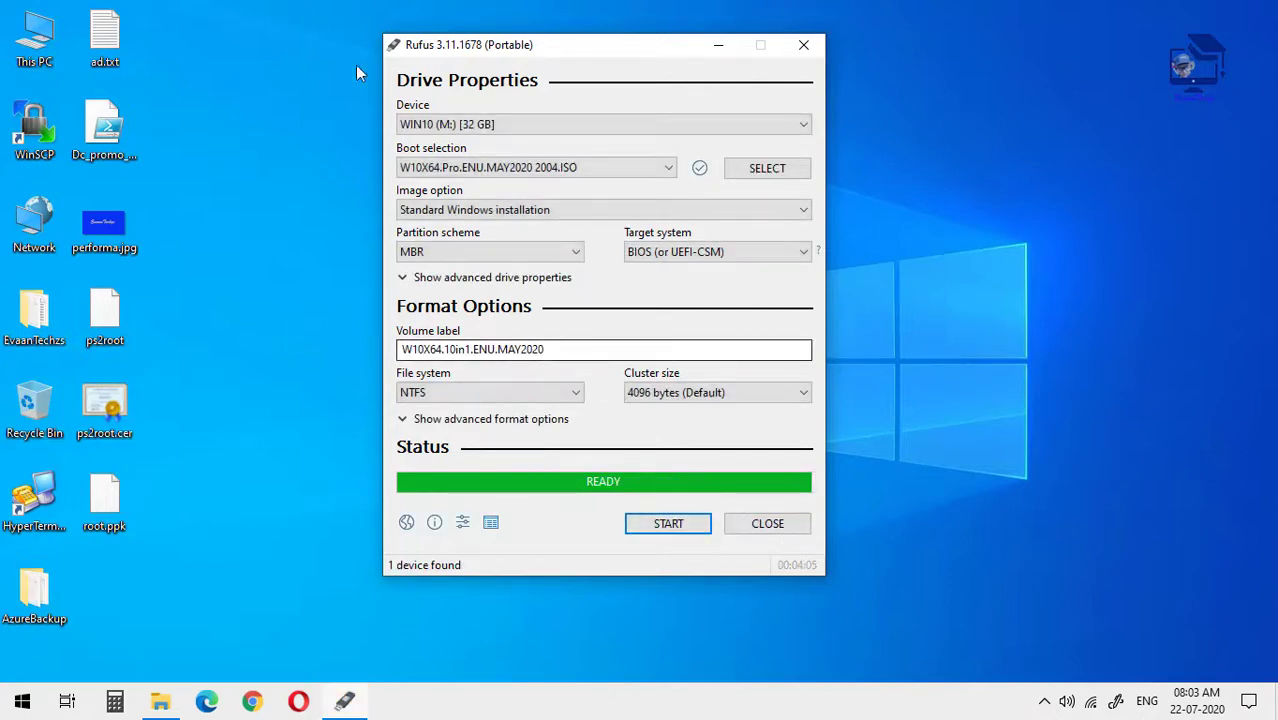
drag(476, 47, 411, 53)
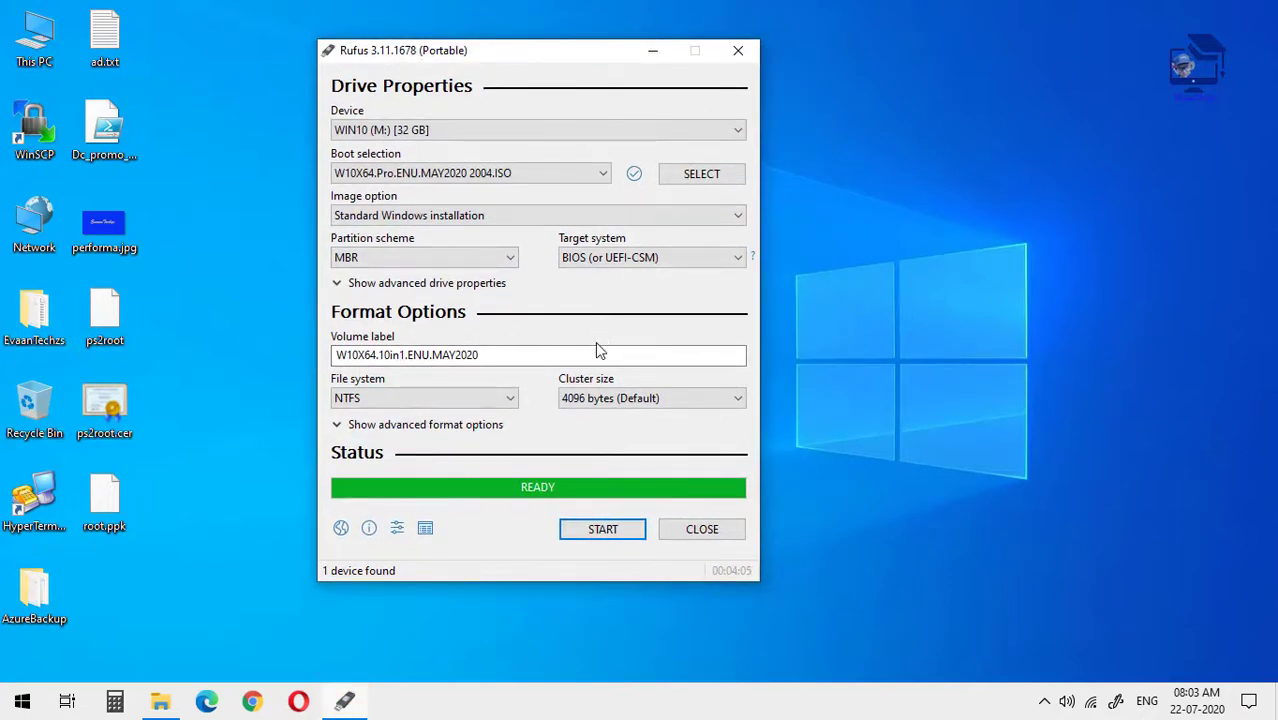